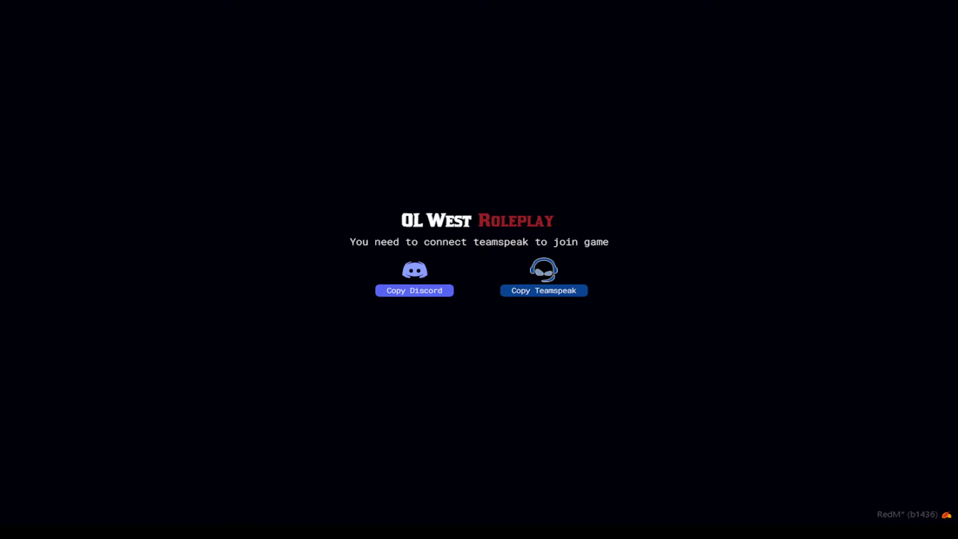
- Switch to TeamSpeak 3 and look through the users in the TOKOVOIP and OlWest channels
key(alt+Tab)
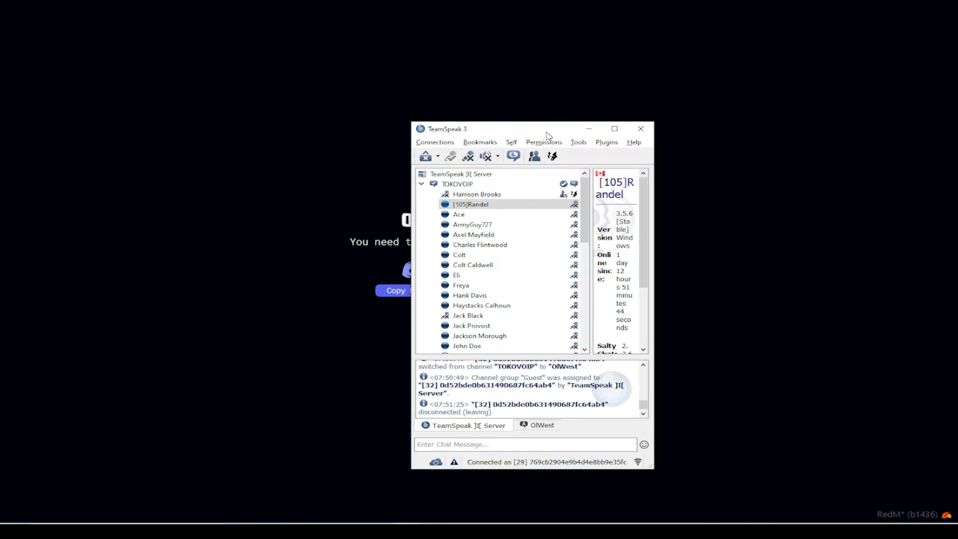
scroll(498, 245, down, 12)
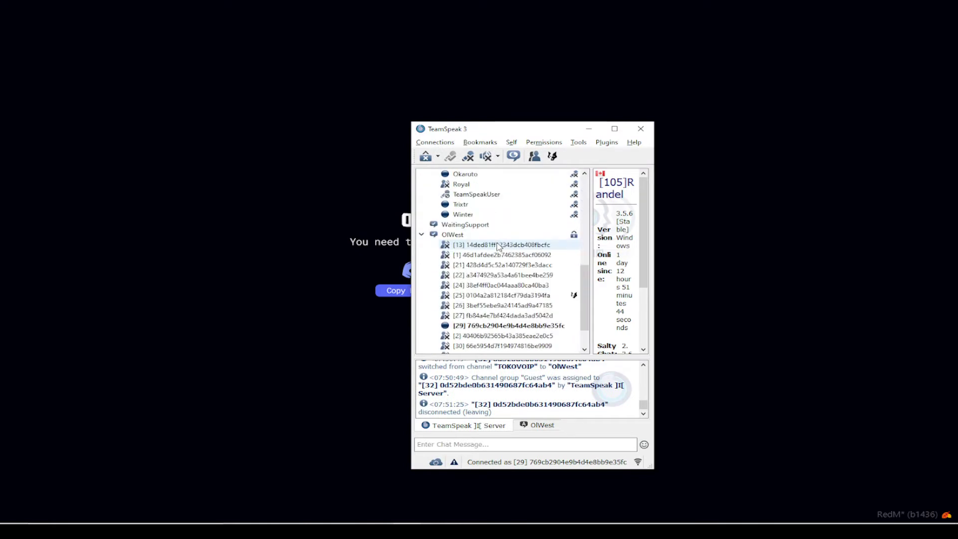
scroll(498, 245, down, 2)
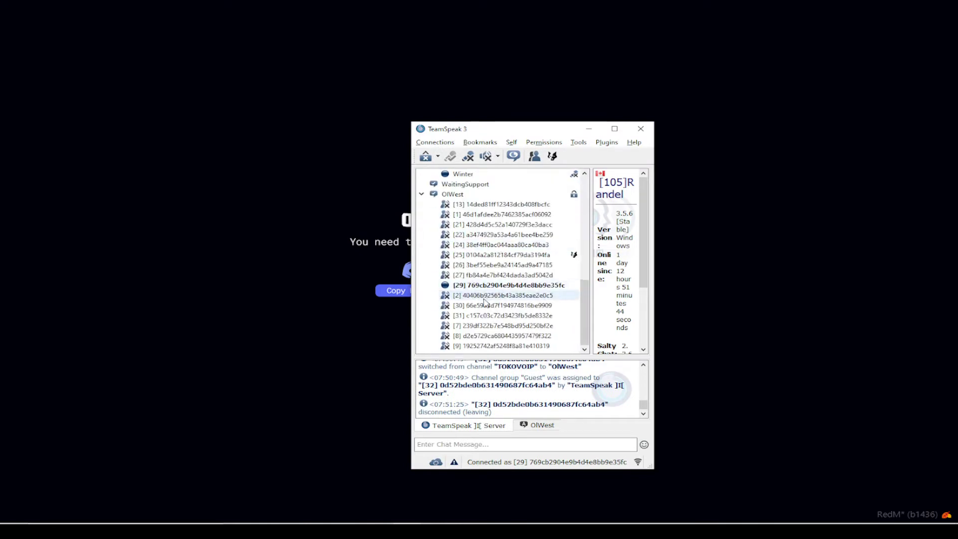
scroll(487, 309, up, 14)
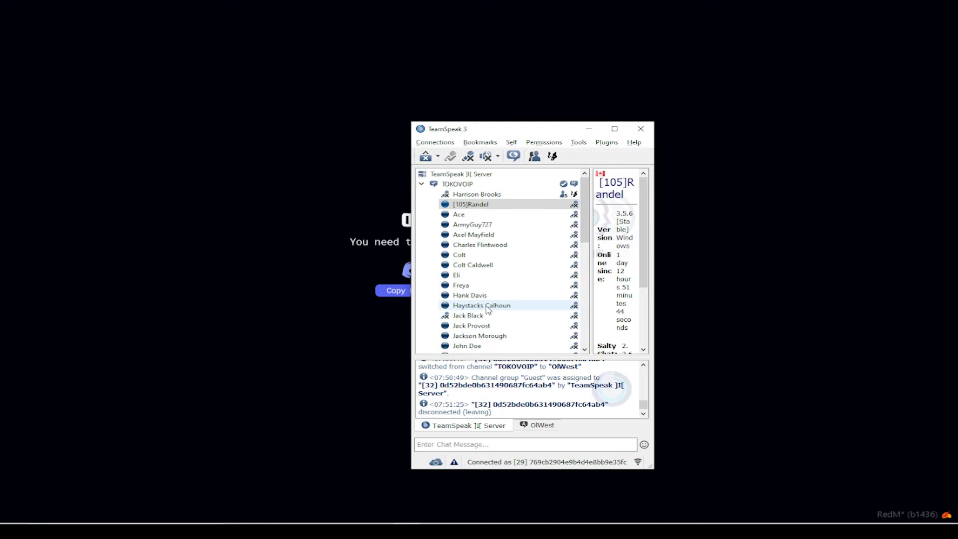
scroll(488, 309, down, 12)
scroll(488, 309, down, 2)
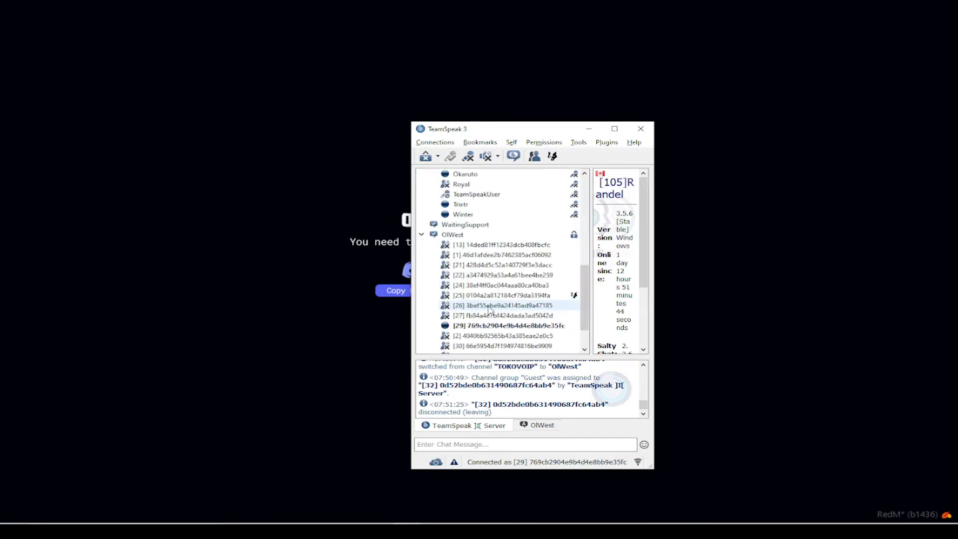
scroll(488, 310, up, 6)
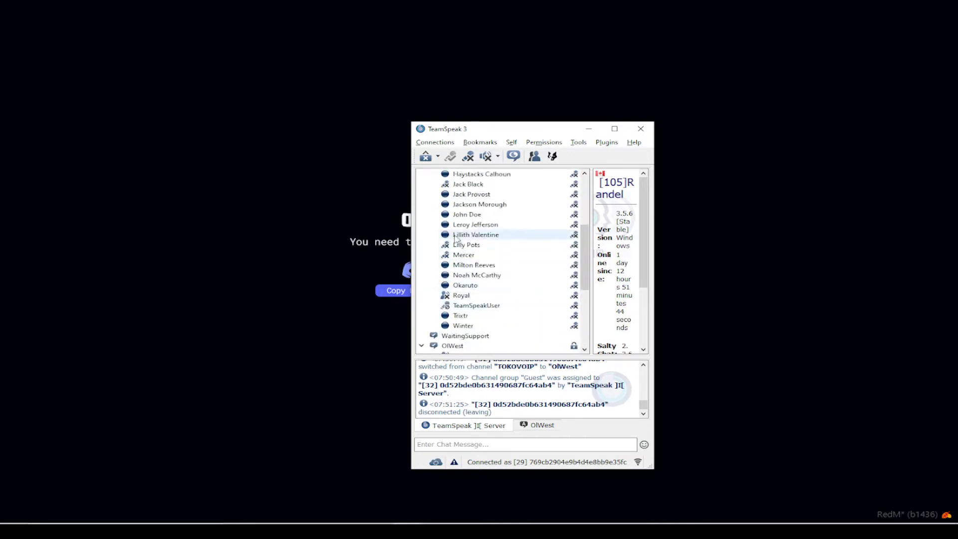
- Connect to the TeamSpeak server ts3.olwestroleplay.com with the details already filled in
click(434, 143)
key(Right)
key(Left)
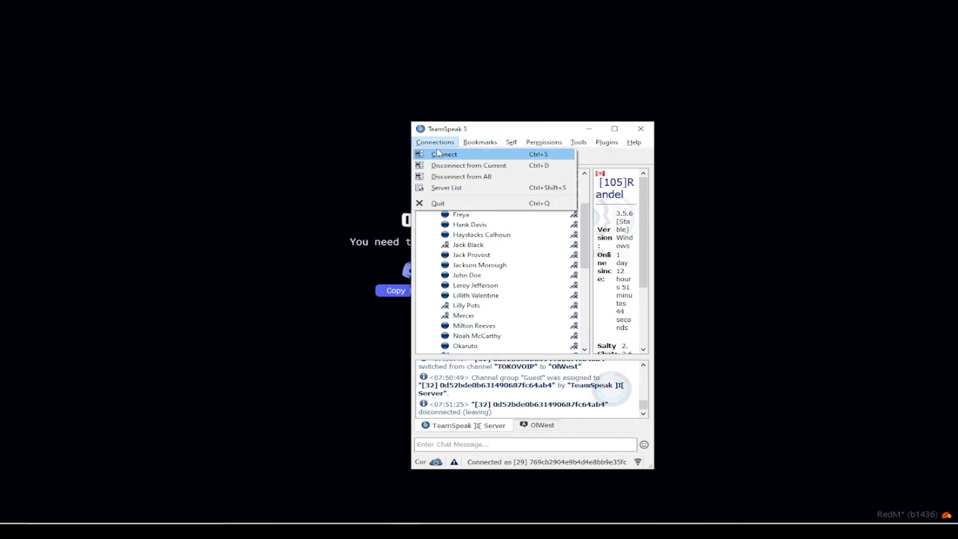
click(443, 154)
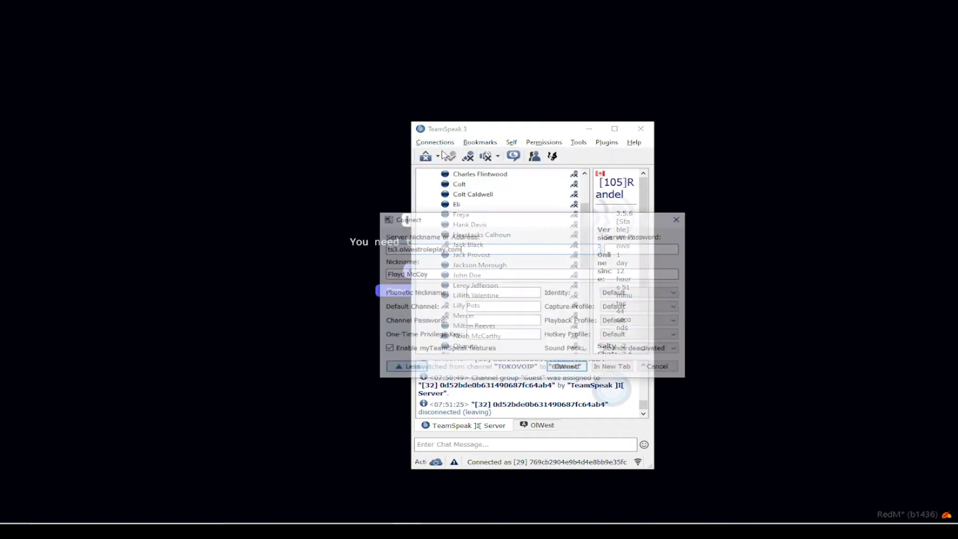
click(563, 369)
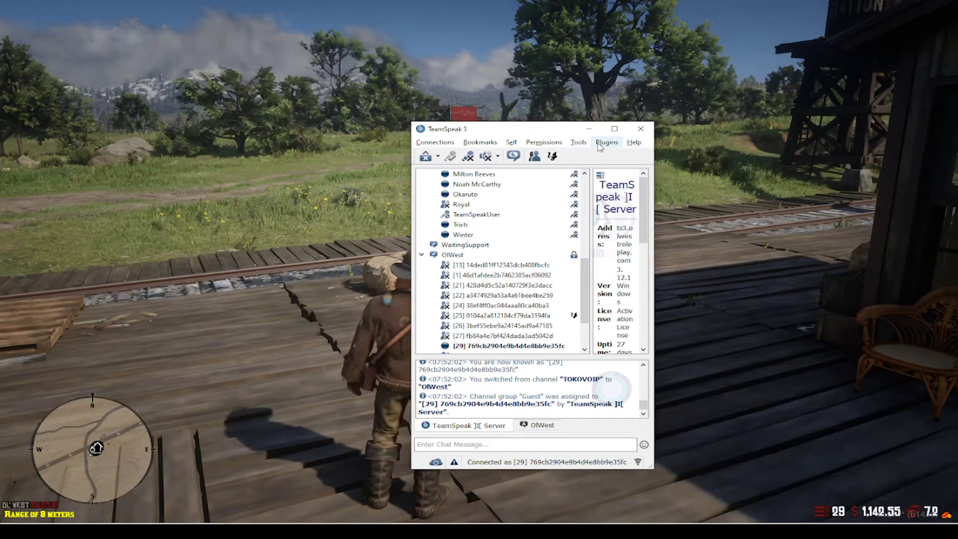
- Review the audio and plugin options in the Salty Chat plugin's settings, then close them
click(604, 143)
mouse_move(635, 159)
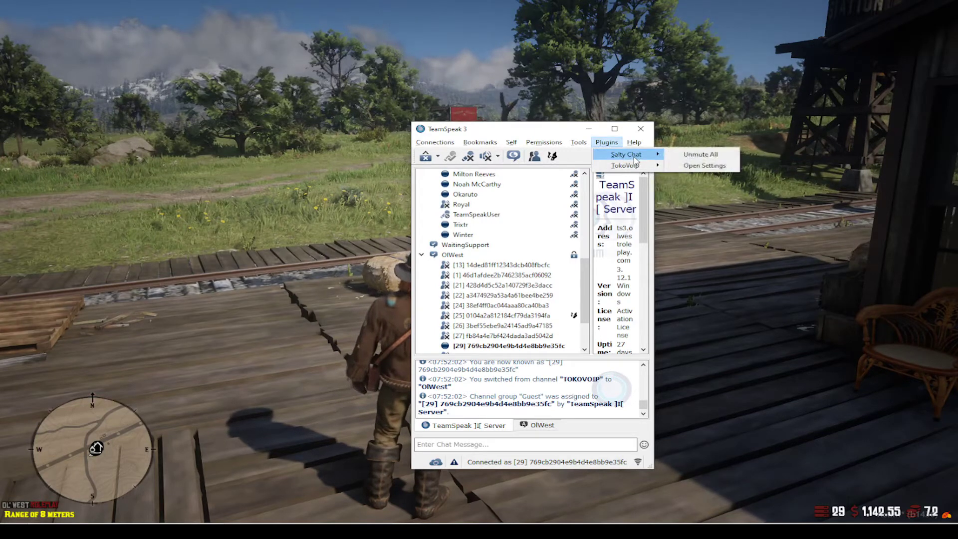
click(705, 167)
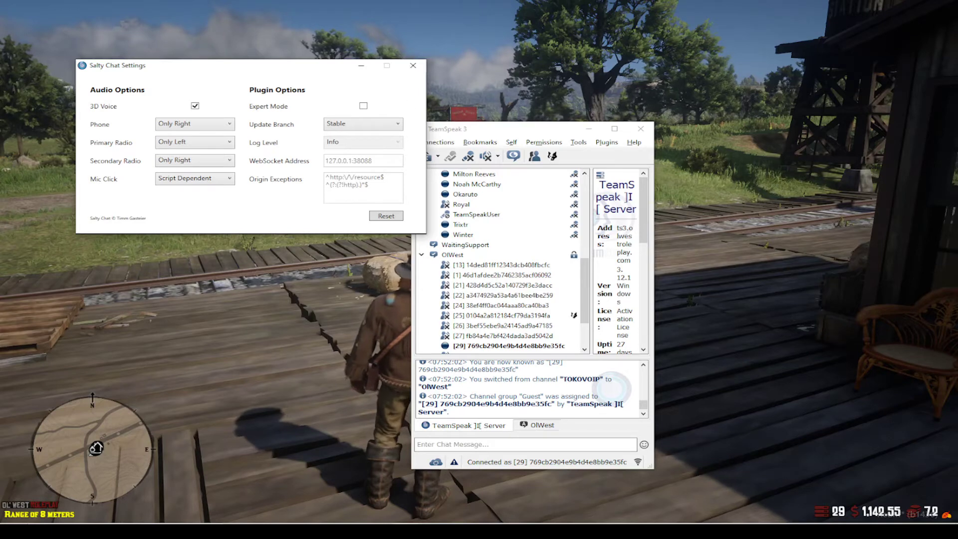
click(412, 65)
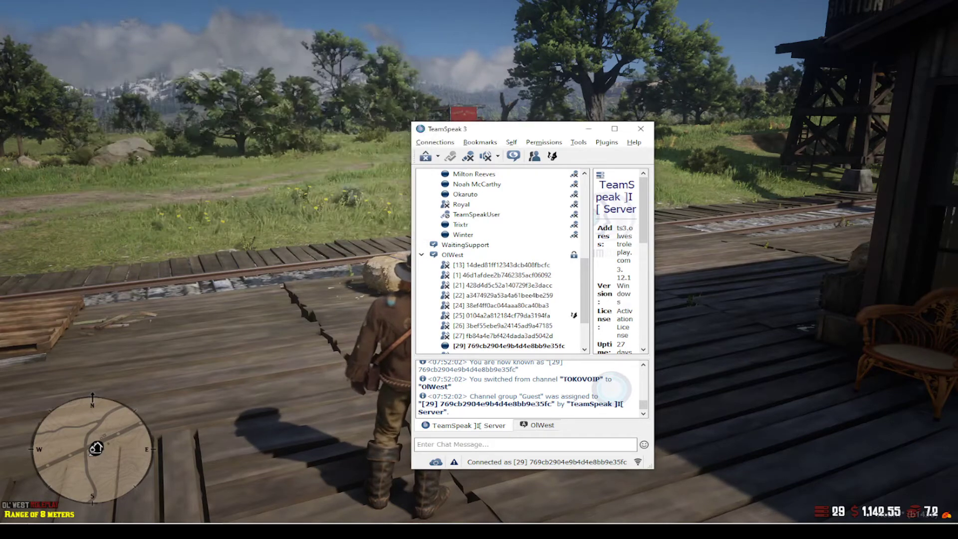
- Switch to Discord and find the SaltyChat 2.3.6 plugin download in the olwest-info-rules-crafting channel
key(alt+Tab)
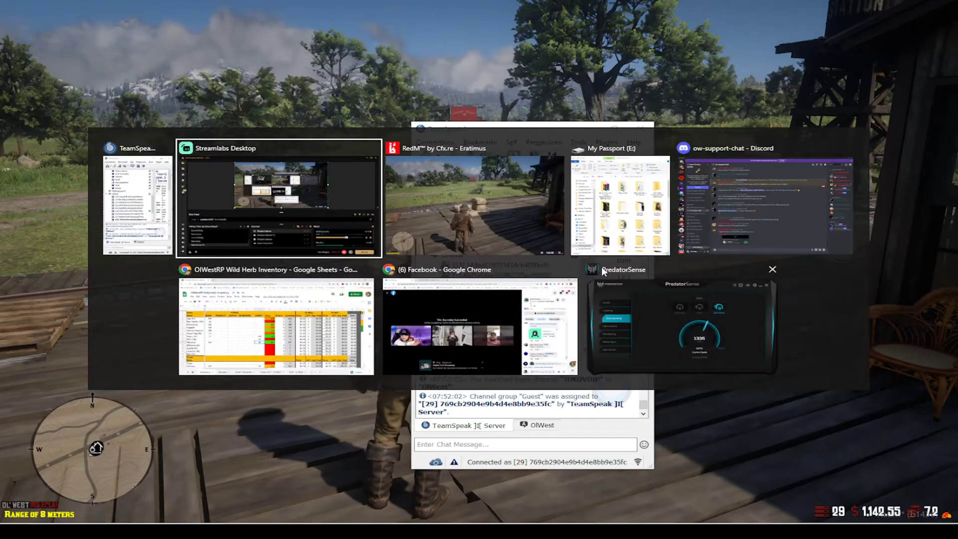
click(756, 215)
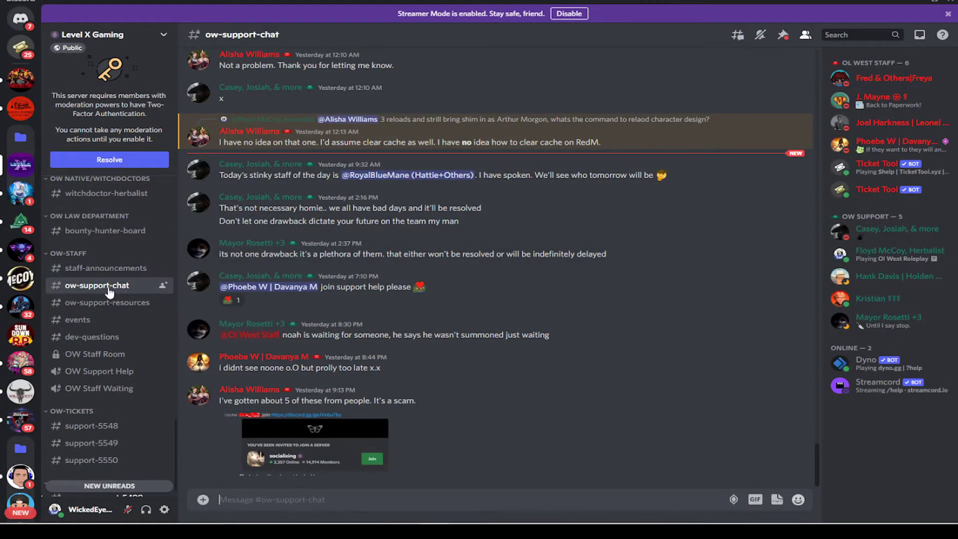
scroll(112, 288, up, 6)
scroll(112, 287, up, 10)
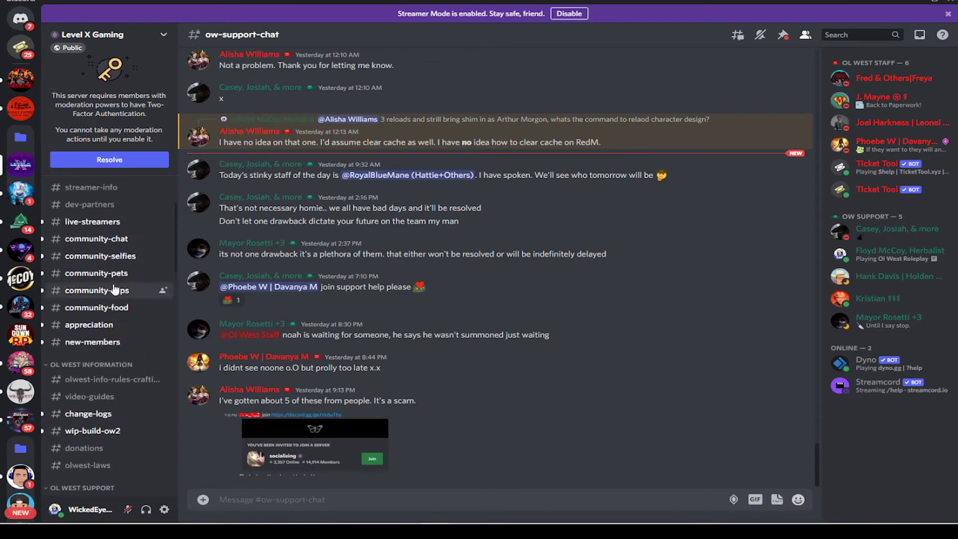
scroll(113, 288, up, 3)
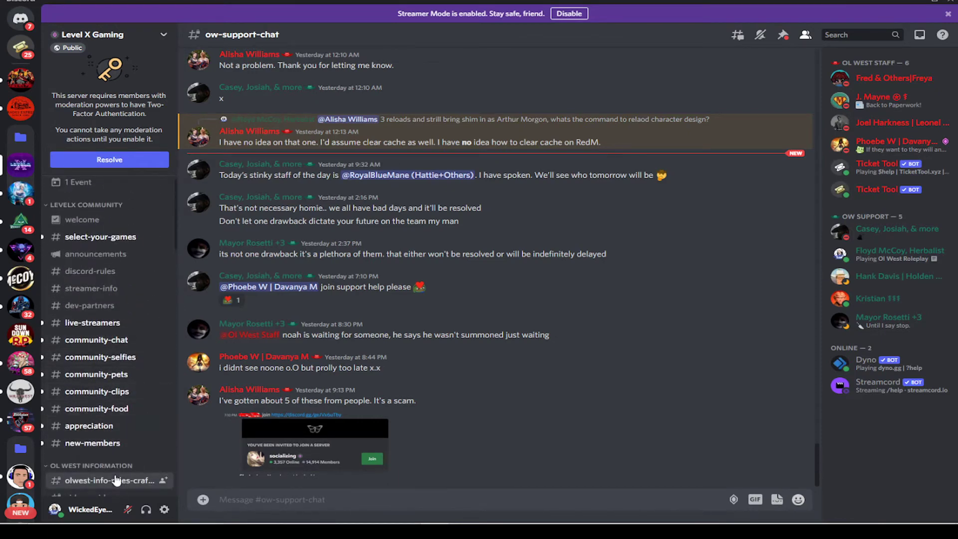
click(127, 487)
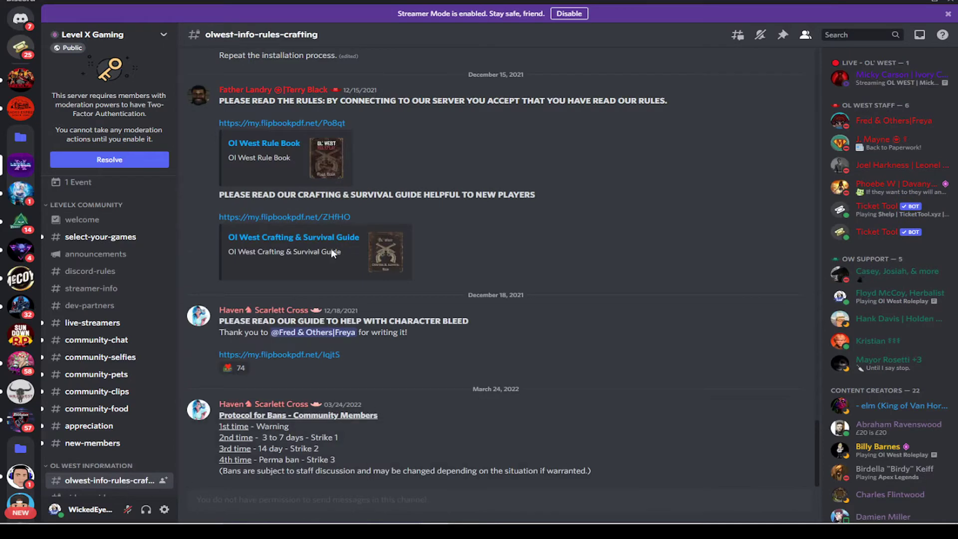
scroll(303, 262, up, 10)
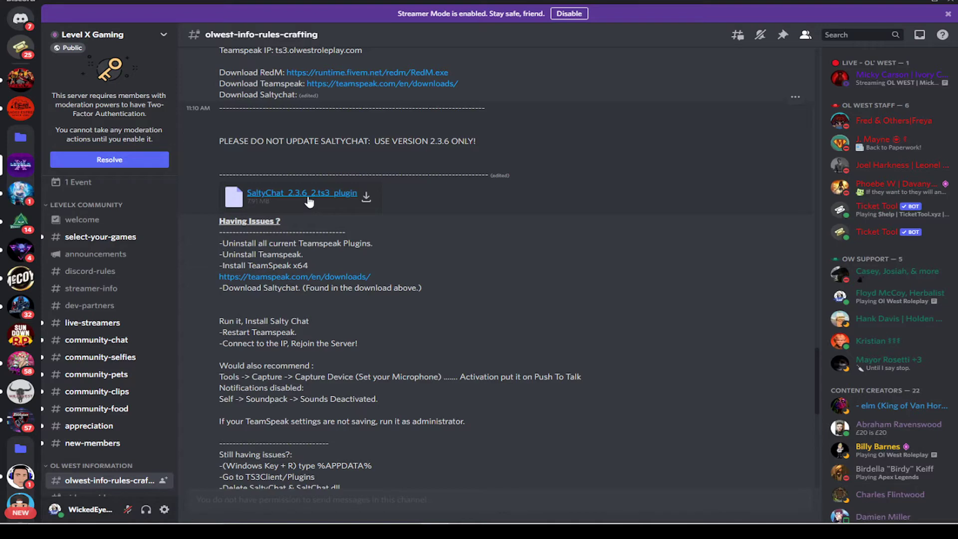
- Close TeamSpeak 3 completely and put the Discord window away to return to the RedM game
key(alt+Tab)
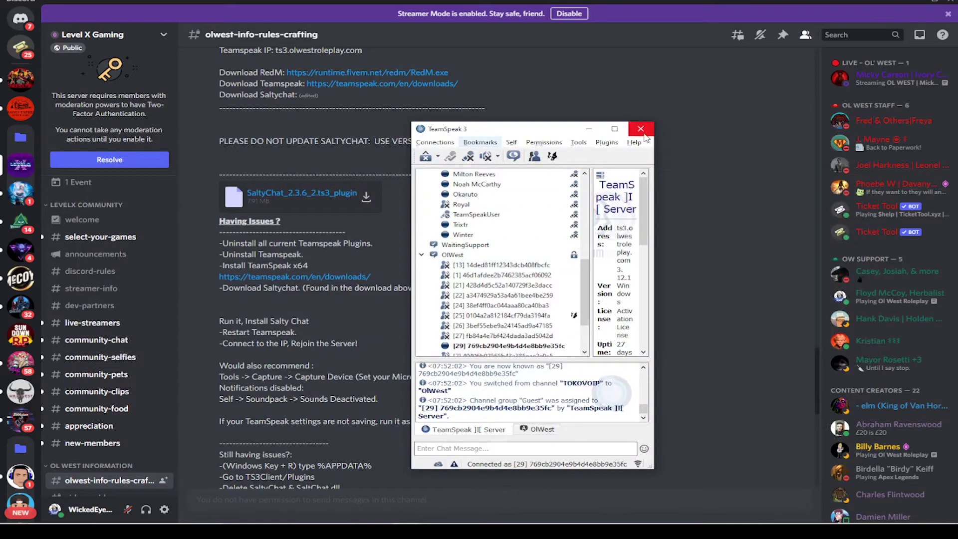
click(641, 129)
click(920, 5)
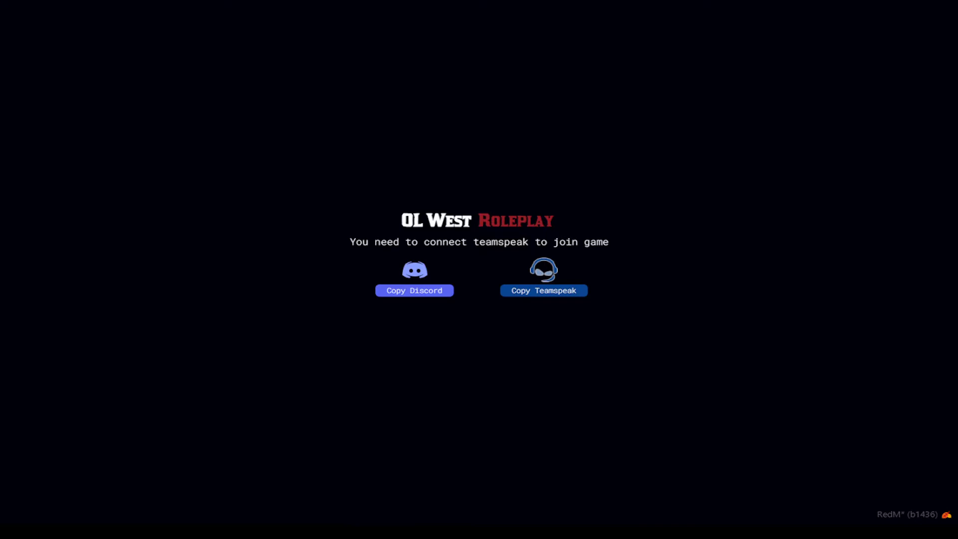
- Relaunch the TeamSpeak 3 client from the desktop and decline the Salty Chat update
key(super+d)
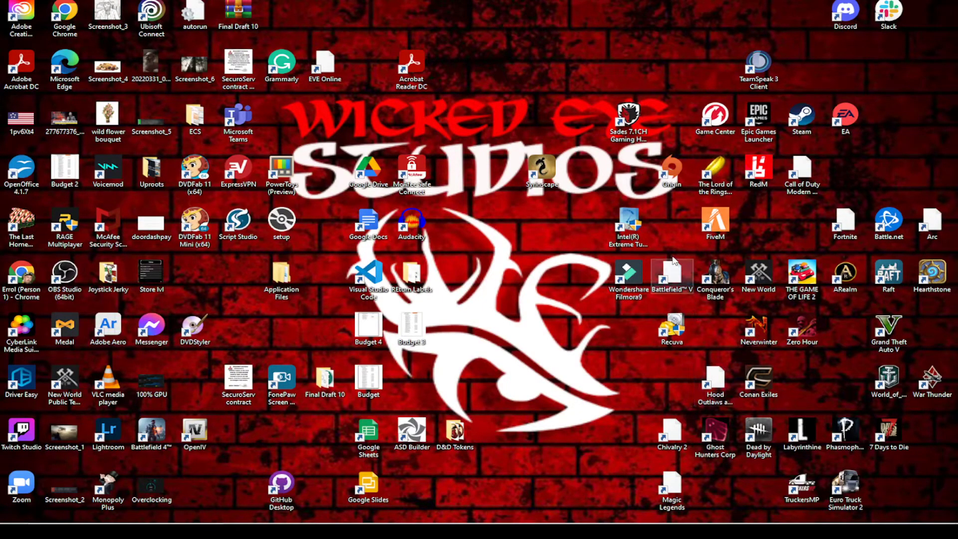
click(757, 67)
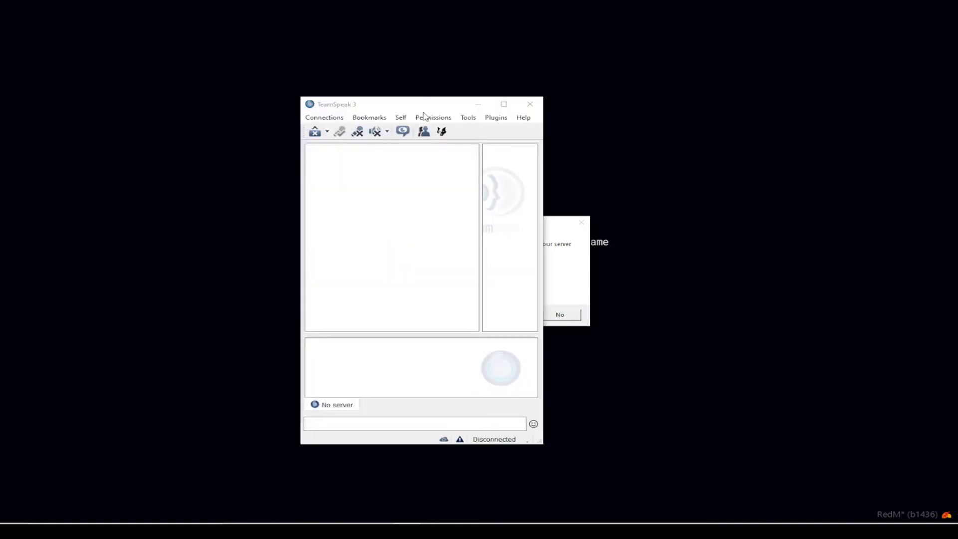
drag(422, 108, 204, 105)
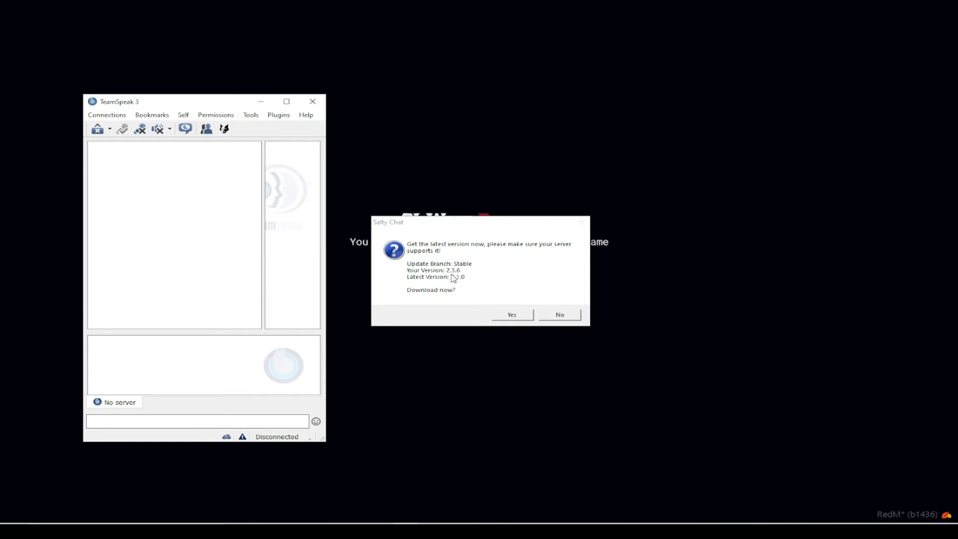
click(561, 315)
- Check the server address in the connection details and reconnect TeamSpeak to ts3.olwestroleplay.com
click(110, 115)
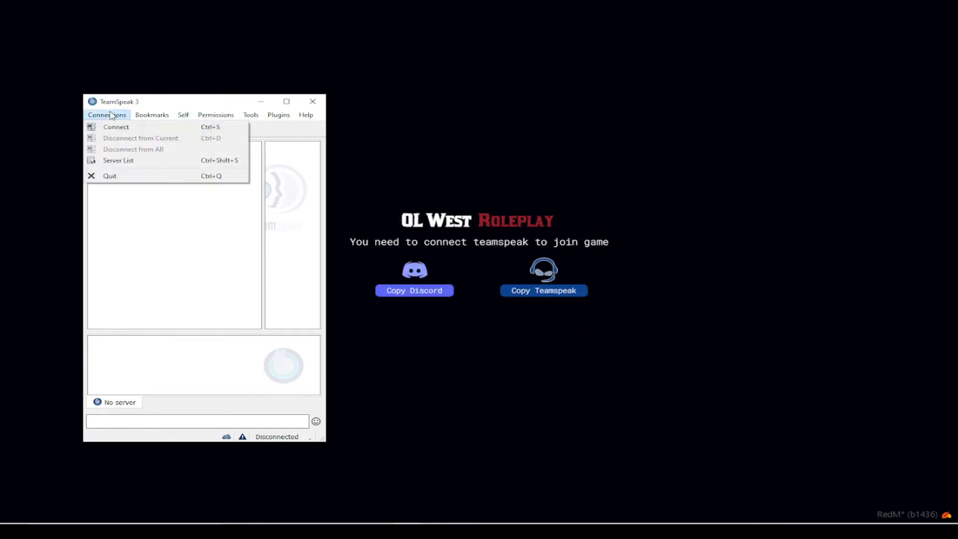
click(116, 127)
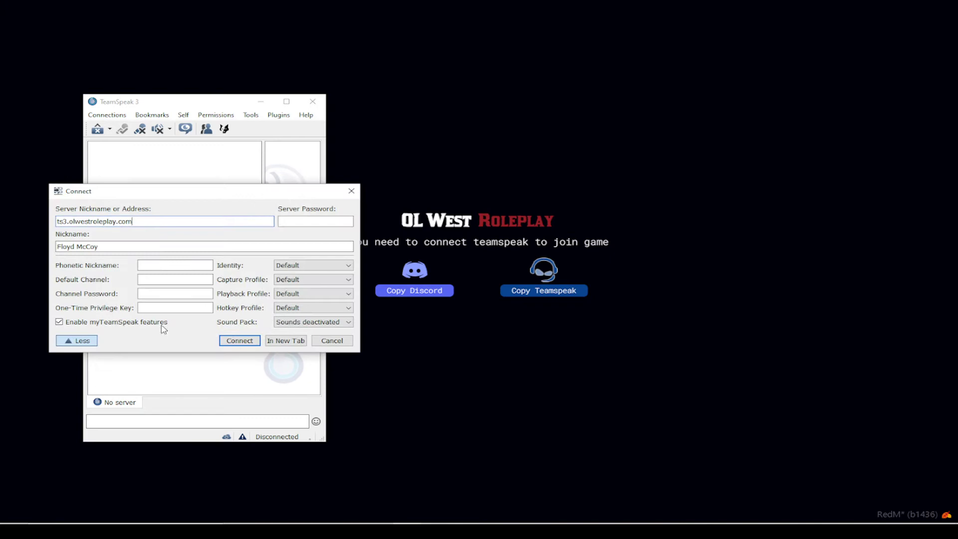
drag(153, 223, 43, 228)
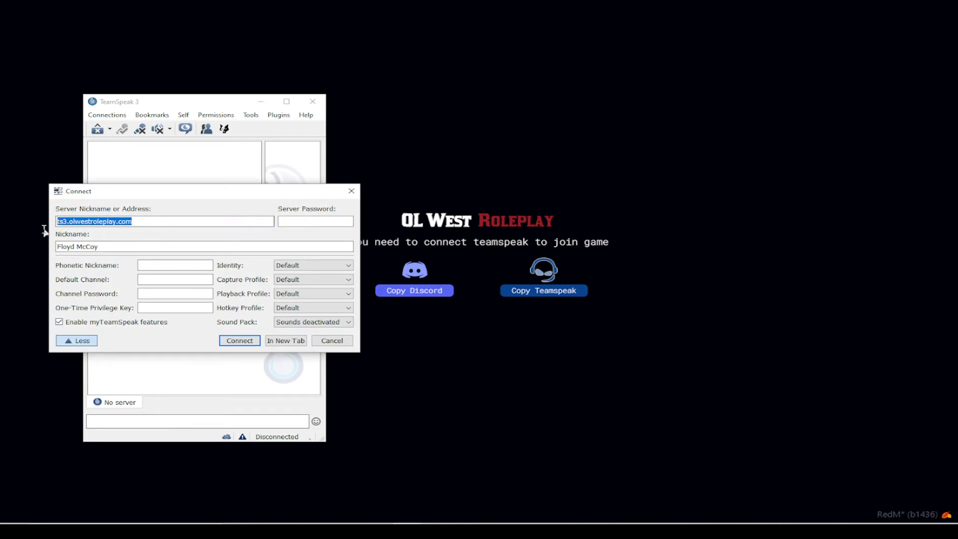
double_click(87, 222)
drag(134, 223, 58, 220)
click(240, 341)
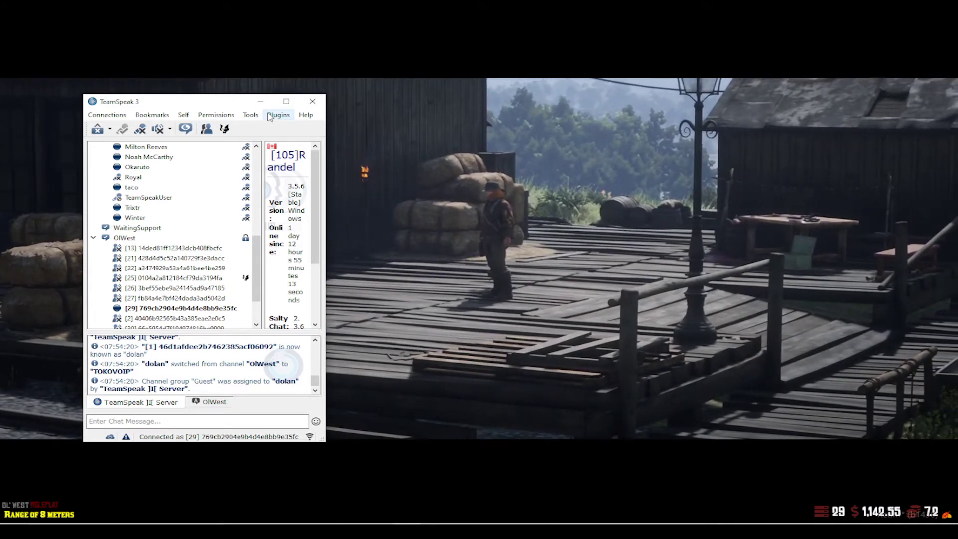
- Examine the installed addons and the Salty Chat plugin version in TeamSpeak's options, then leave without changes
click(270, 117)
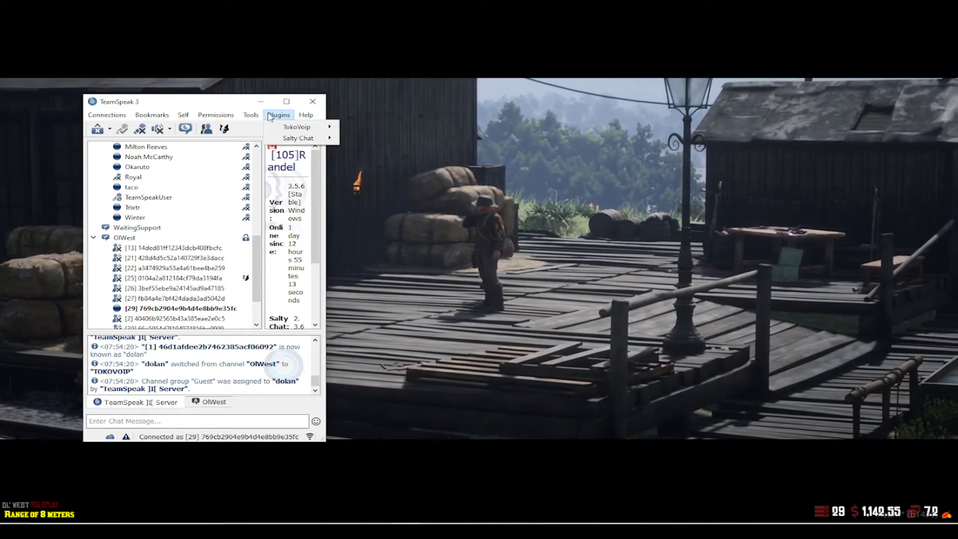
mouse_move(300, 122)
mouse_move(251, 116)
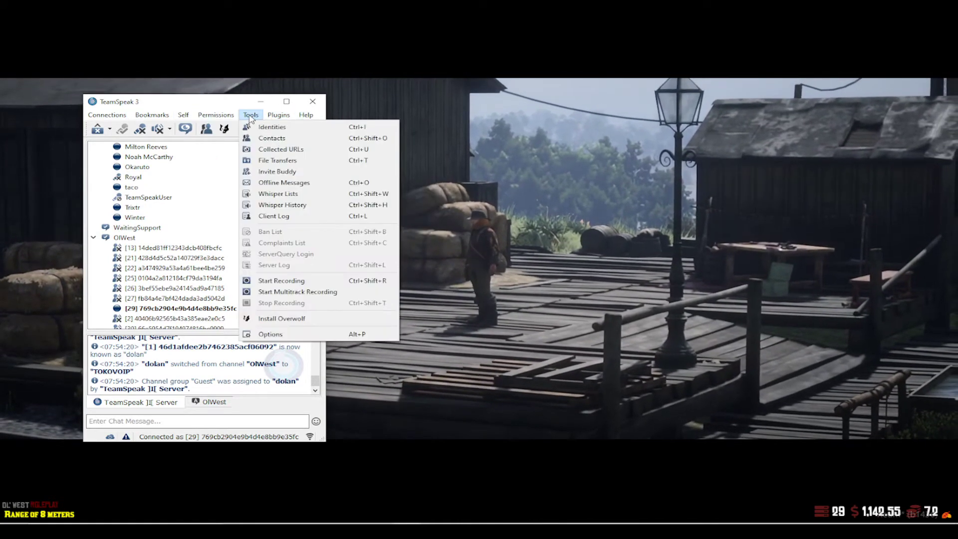
click(270, 335)
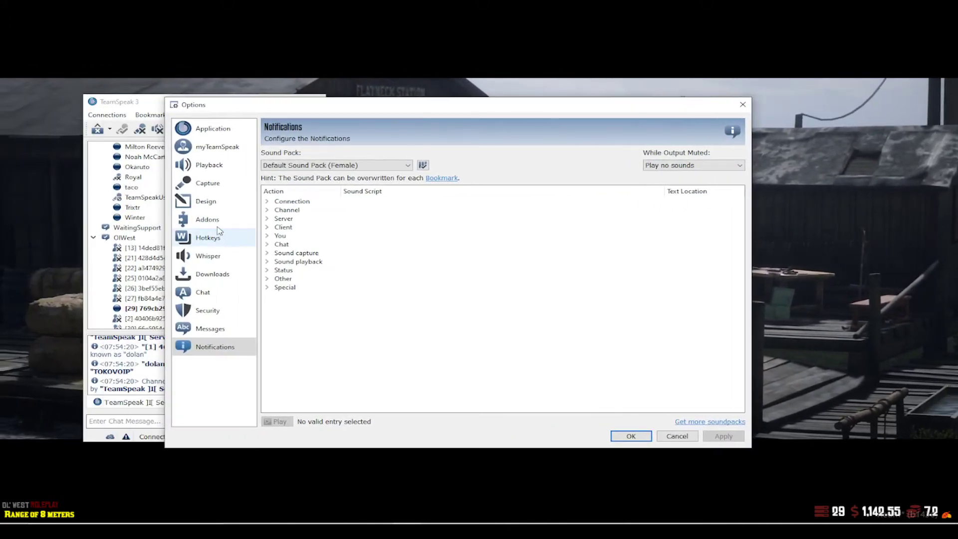
click(202, 220)
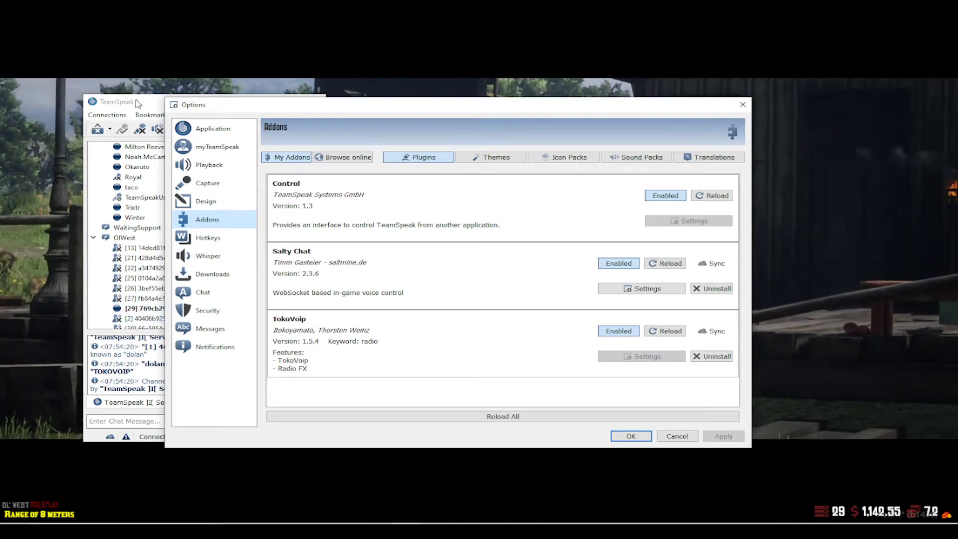
click(677, 436)
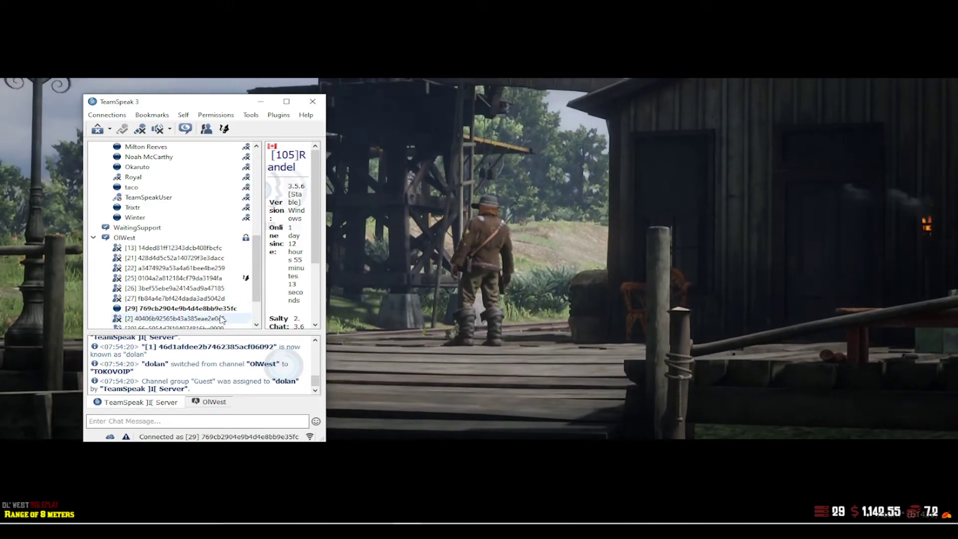
- Search Windows for "program" and open the Add or remove programs settings
key(alt)
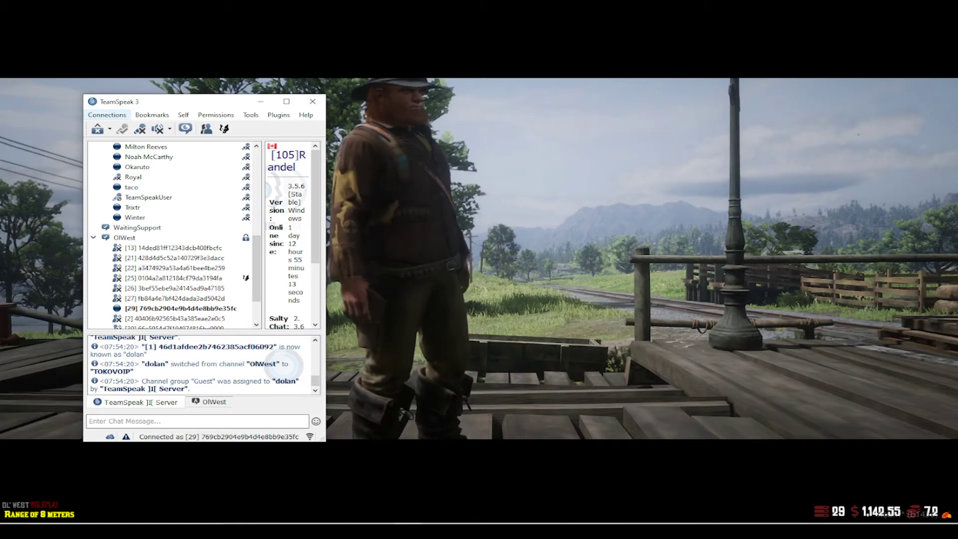
key(alt+Tab)
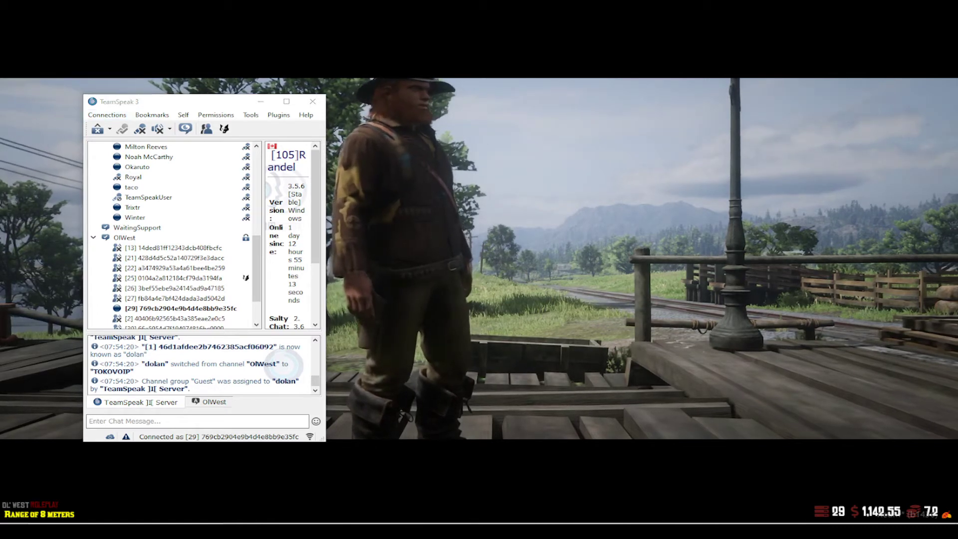
key(super+d)
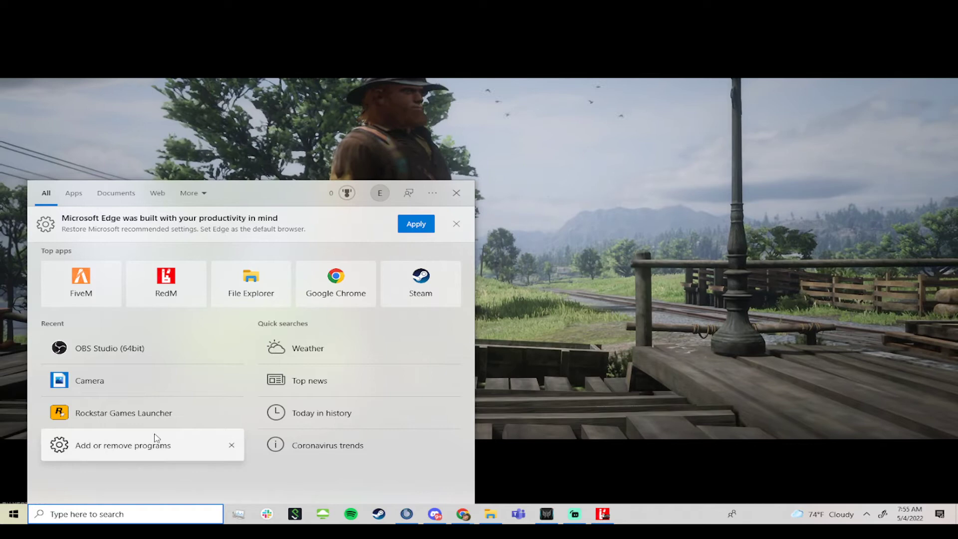
text(program)
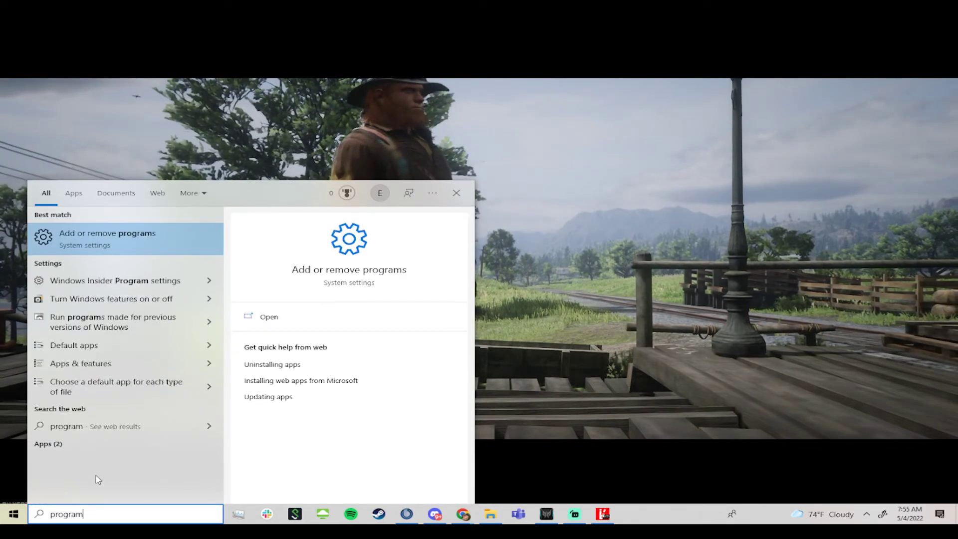
click(159, 249)
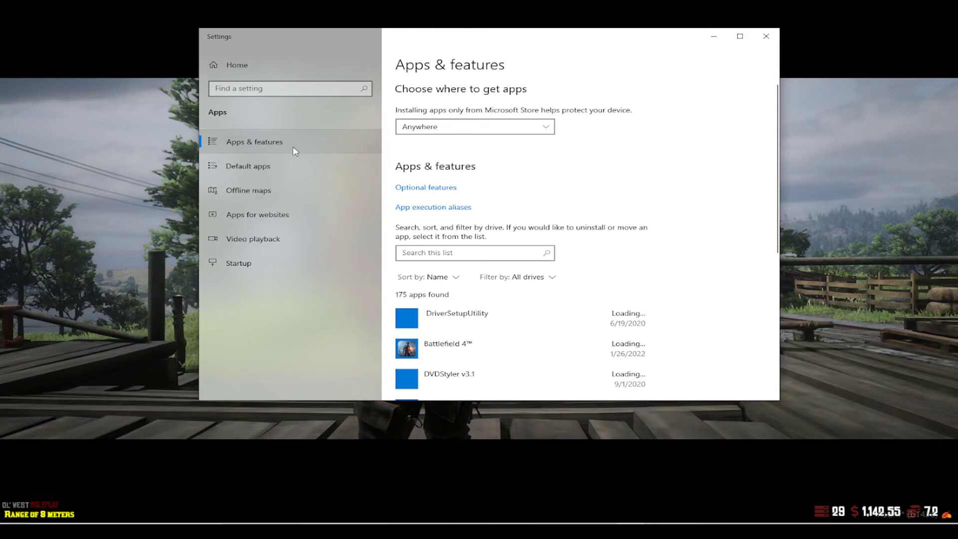
- Find TeamSpeak 3 Client in the installed apps list, expand its uninstall options, and close Settings without removing it
scroll(296, 152, down, 5)
scroll(576, 209, down, 5)
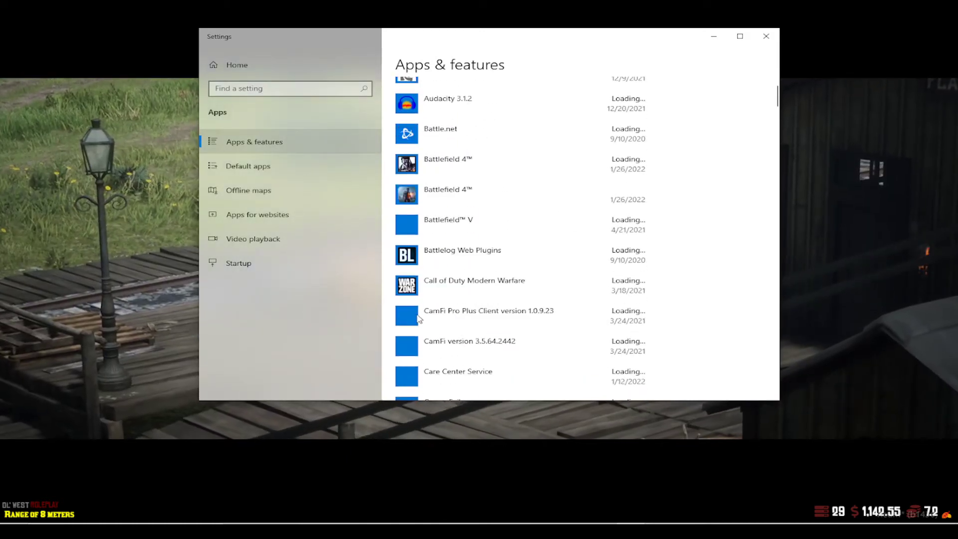
scroll(514, 310, down, 15)
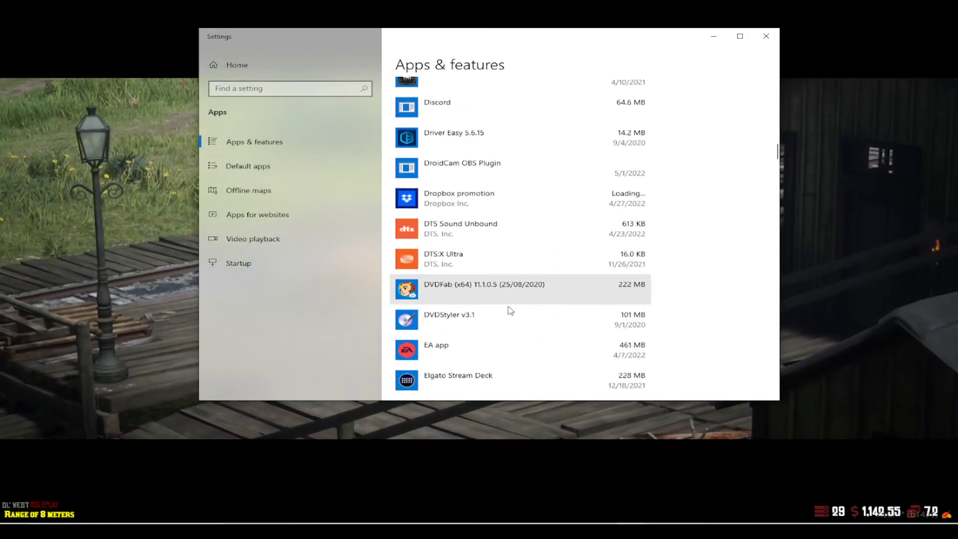
scroll(503, 304, down, 20)
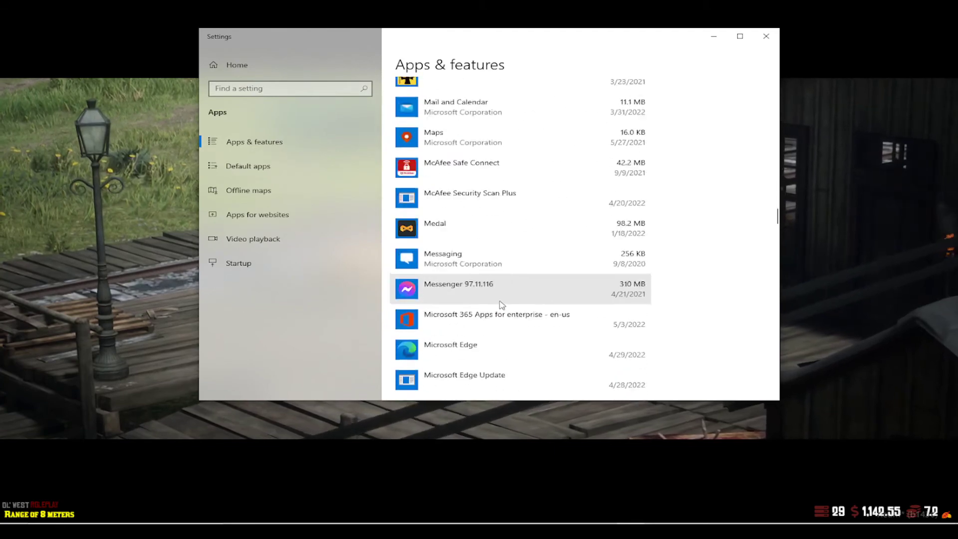
scroll(501, 305, down, 20)
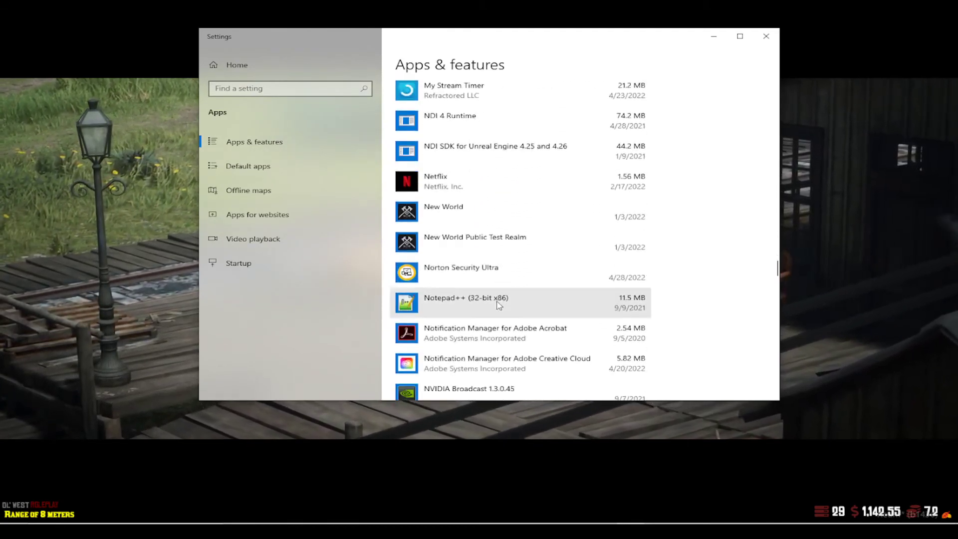
scroll(498, 305, down, 20)
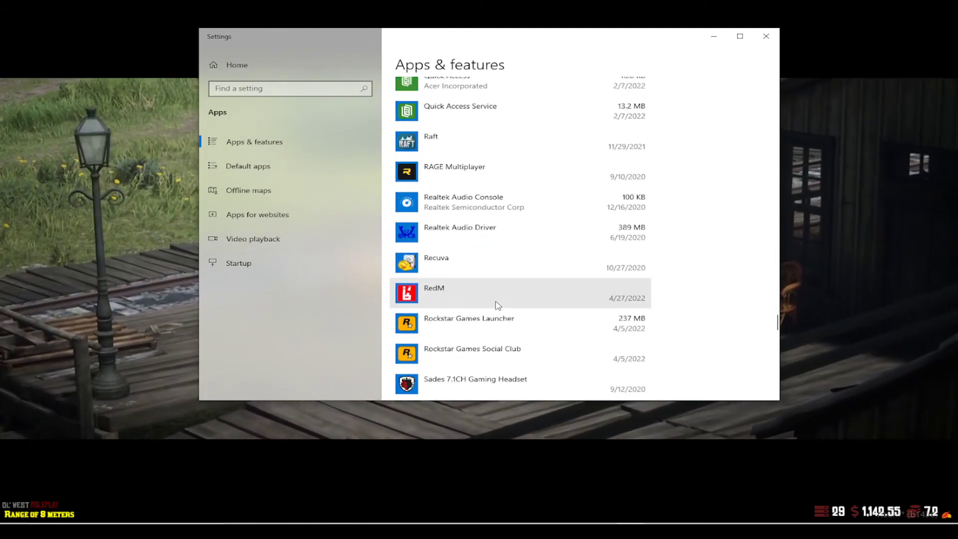
scroll(496, 305, down, 5)
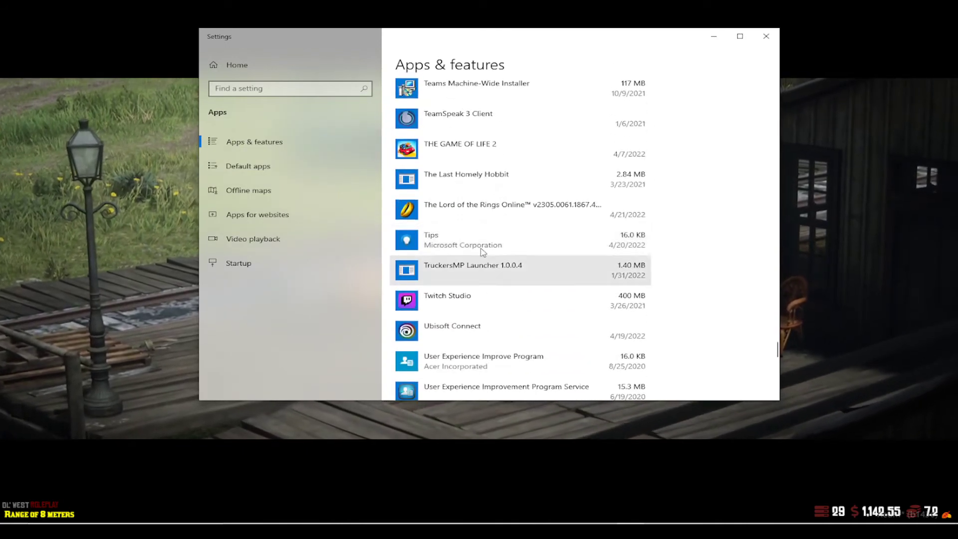
click(444, 113)
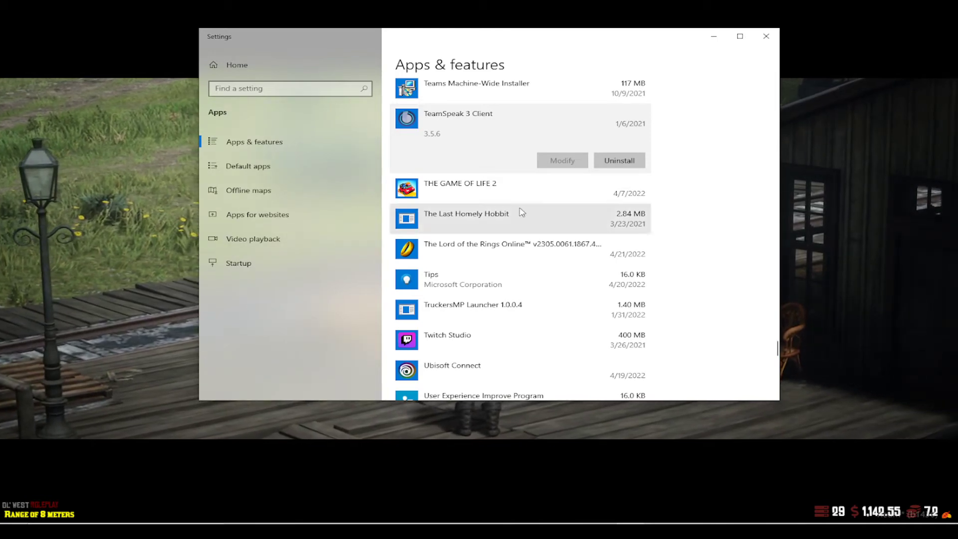
click(765, 36)
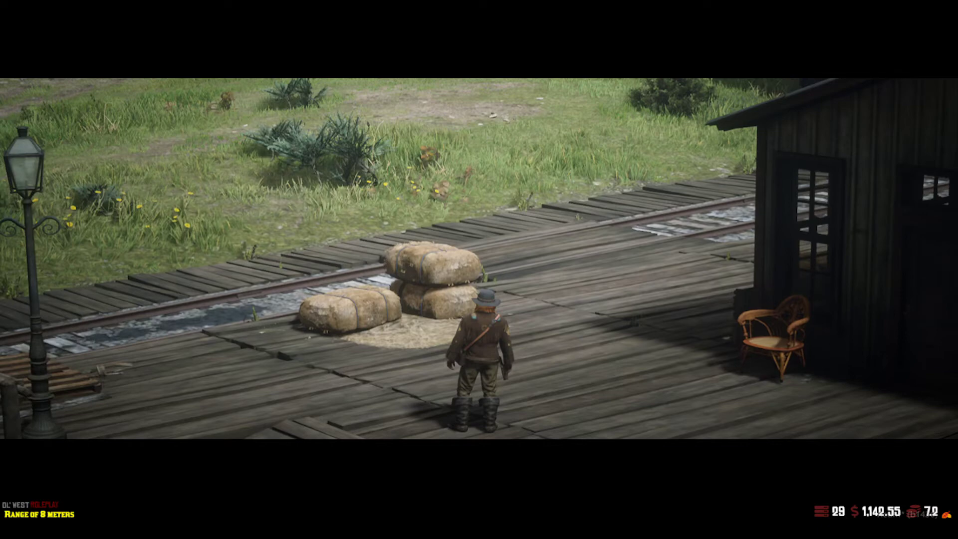
- Switch back to TeamSpeak 3, view the server connection details, and dismiss them without reconnecting
key(alt+Tab)
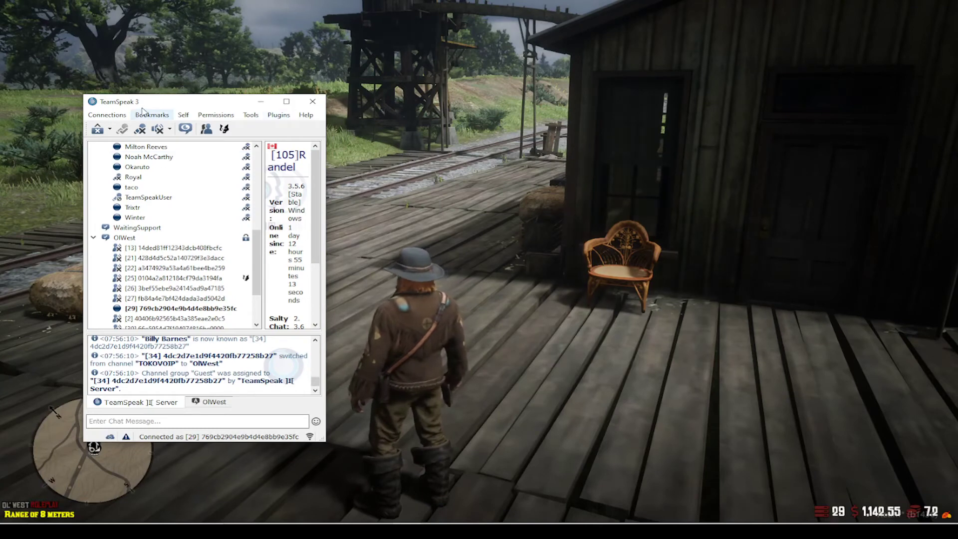
click(103, 117)
click(107, 125)
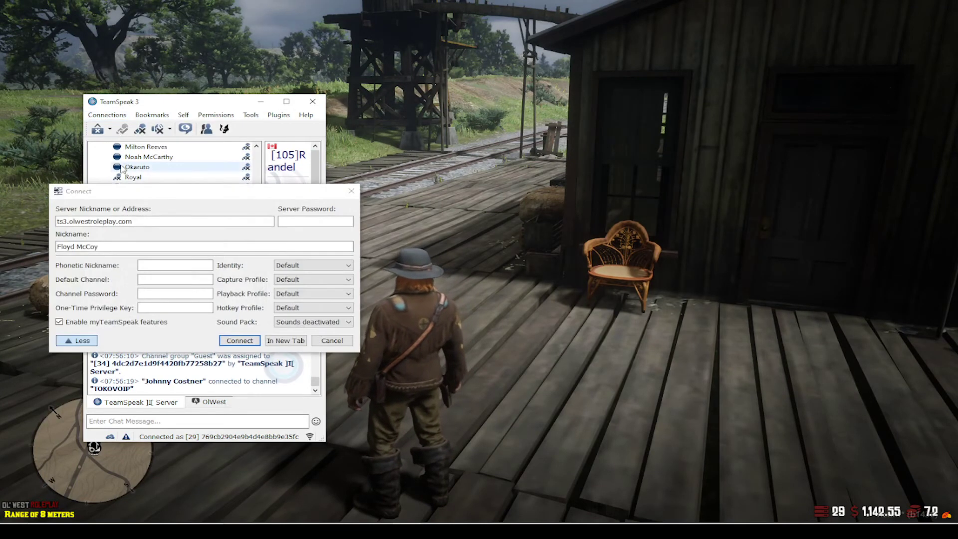
click(332, 340)
- Disconnect TeamSpeak from the current server and put its window away
click(106, 114)
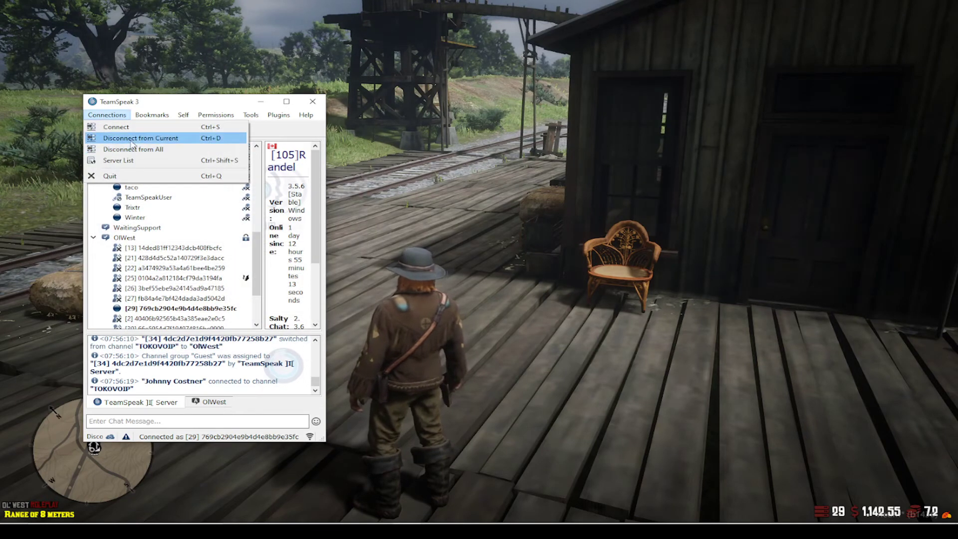
click(129, 138)
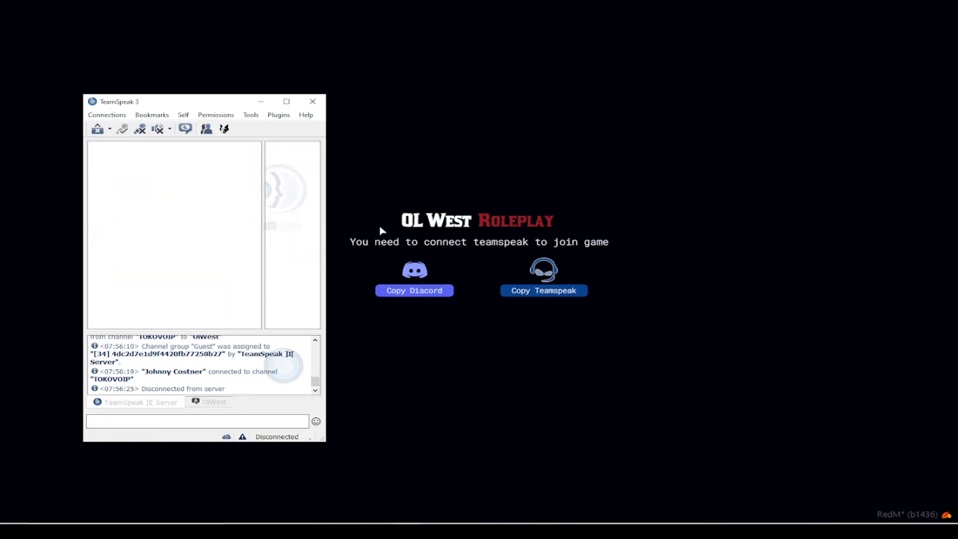
click(259, 102)
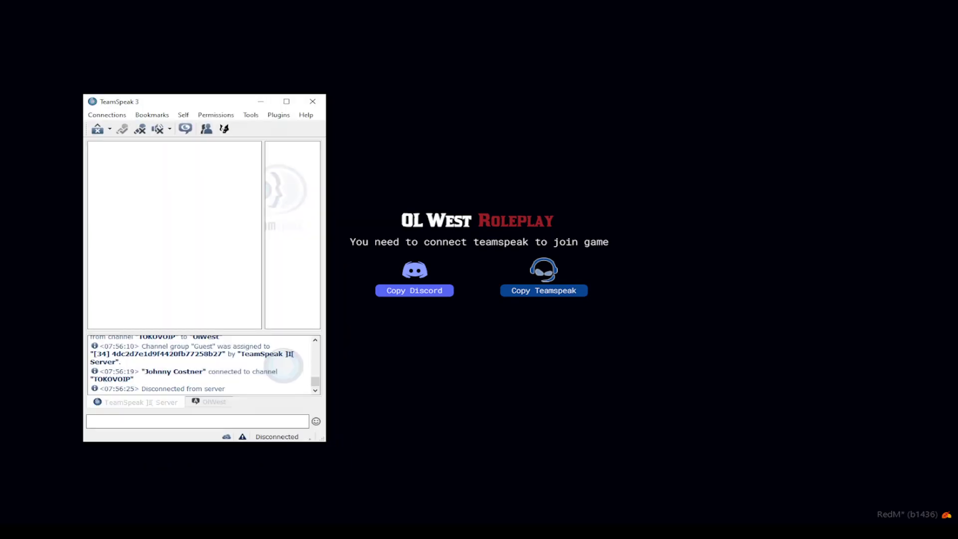
- Open the Windows Network & Internet settings and bring up the network adapter options
key(super+d)
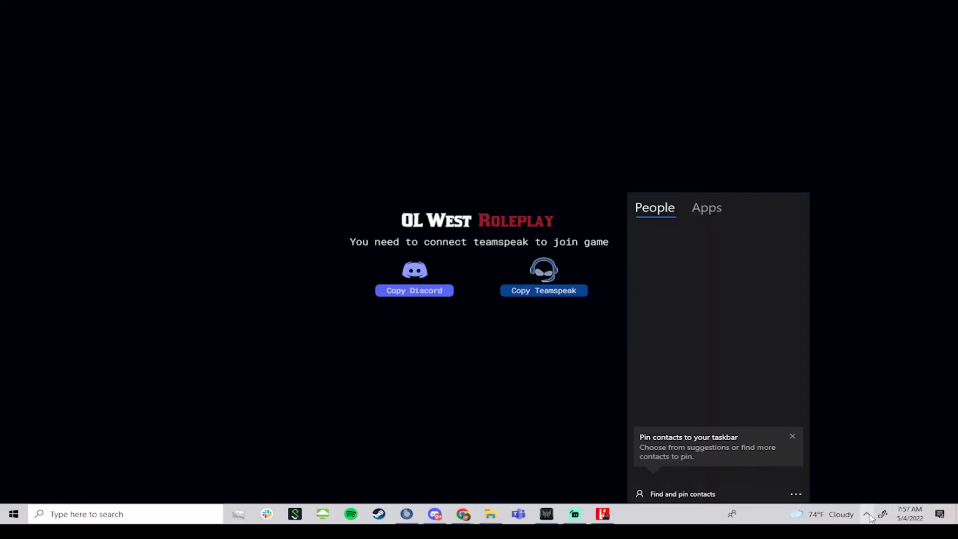
click(867, 514)
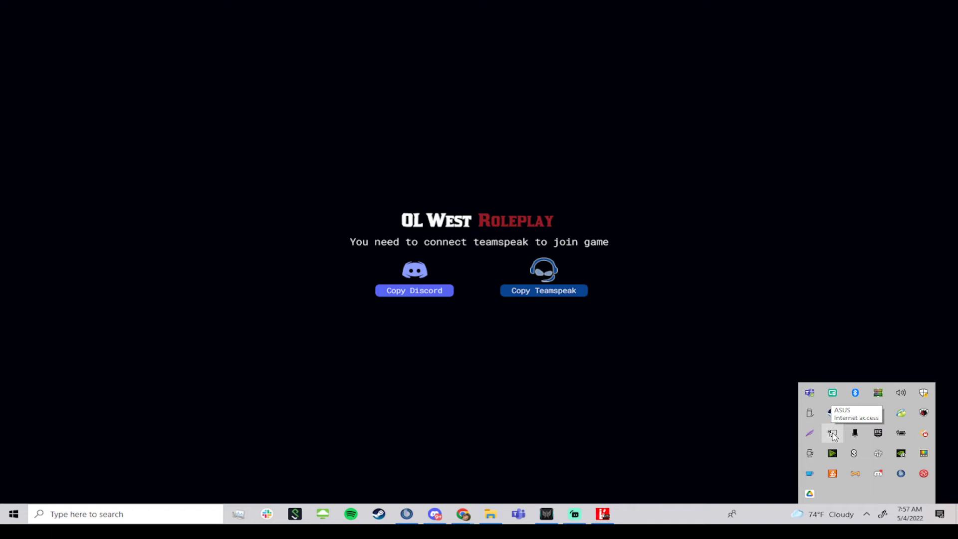
right_click(832, 434)
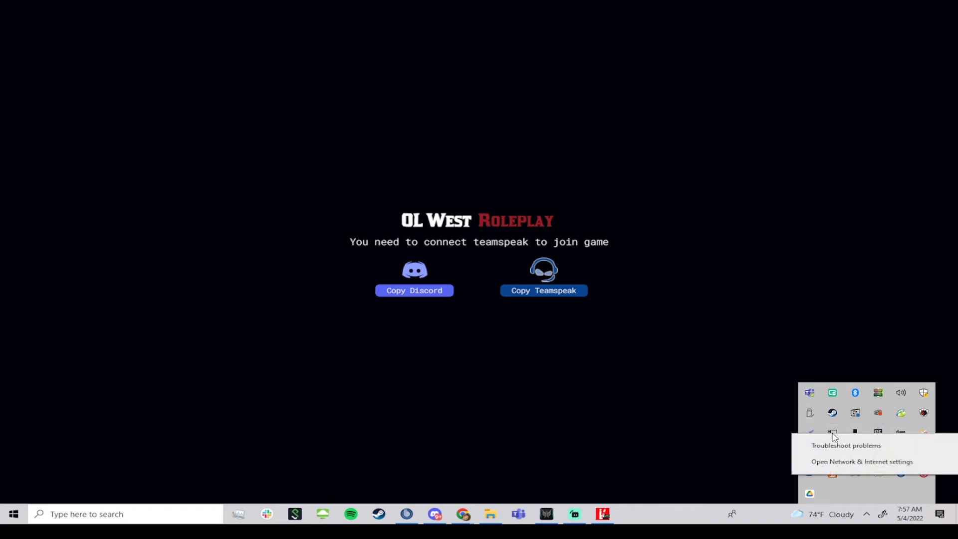
click(859, 462)
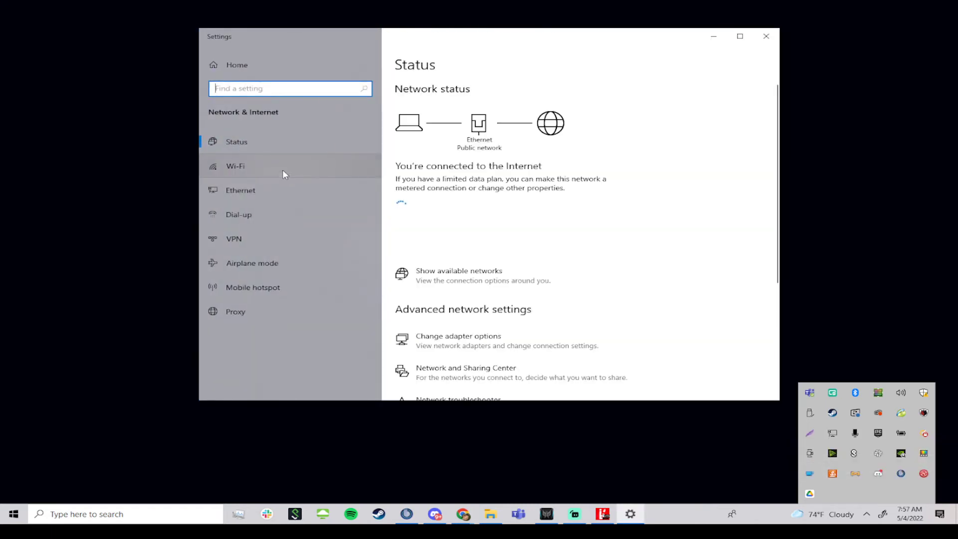
click(443, 345)
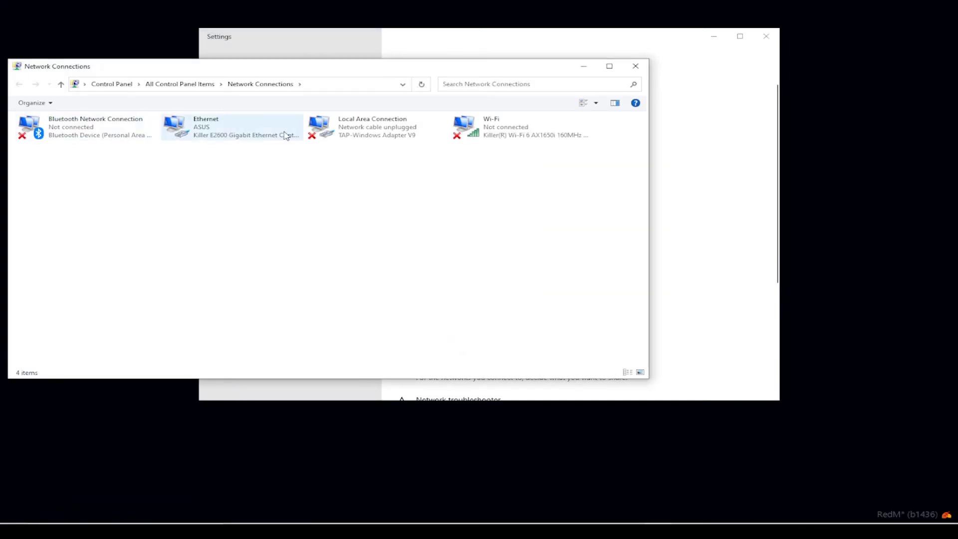
- Open the Internet Protocol Version 4 (TCP/IPv4) properties of the Ethernet adapter
right_click(240, 131)
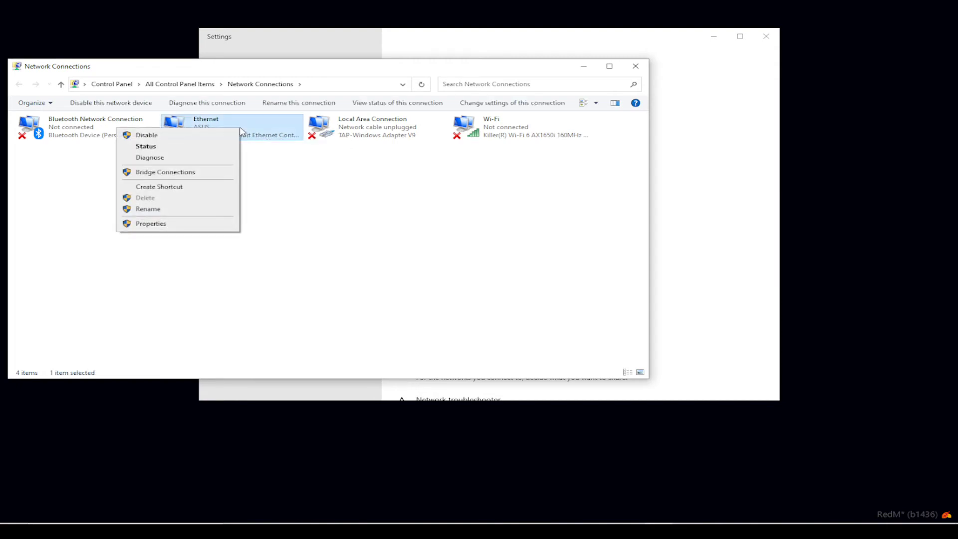
click(151, 224)
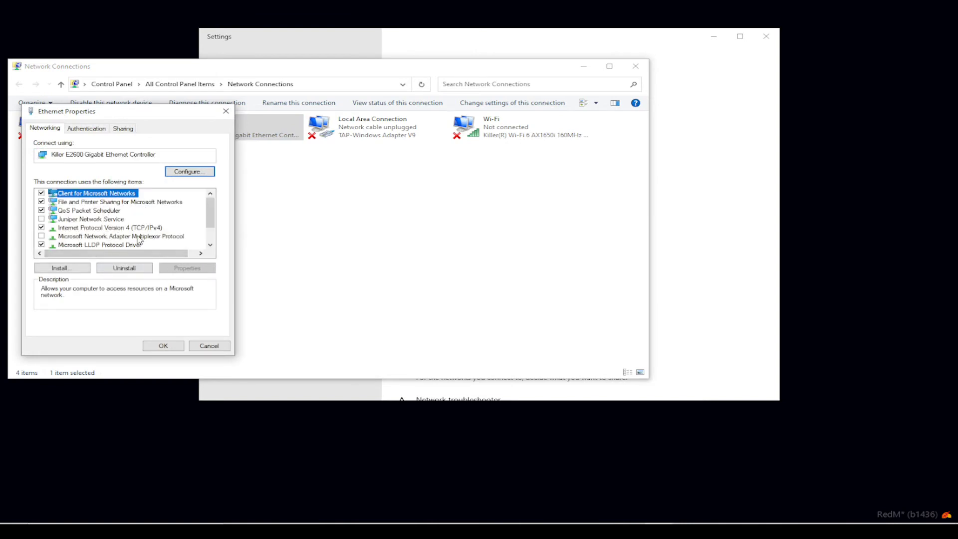
click(64, 229)
double_click(63, 228)
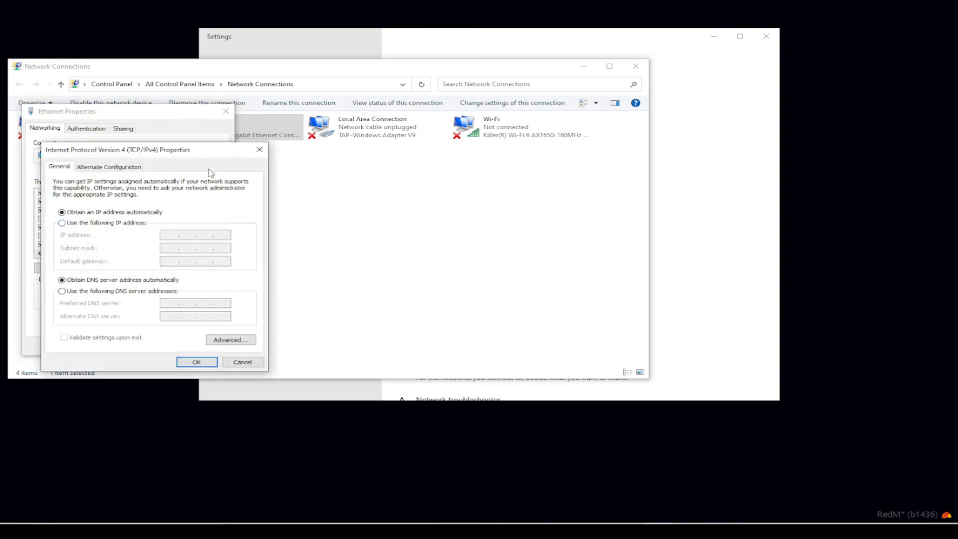
drag(216, 137, 265, 123)
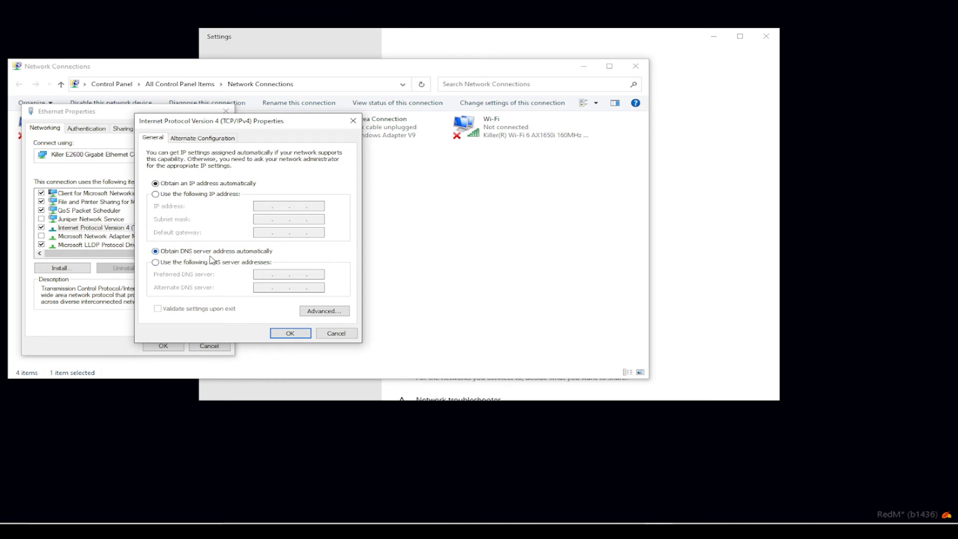
- Try manual DNS servers with 8.8.8.8 as preferred and 8.8.4.4 as alternate, then cancel the IPv4 properties
click(156, 263)
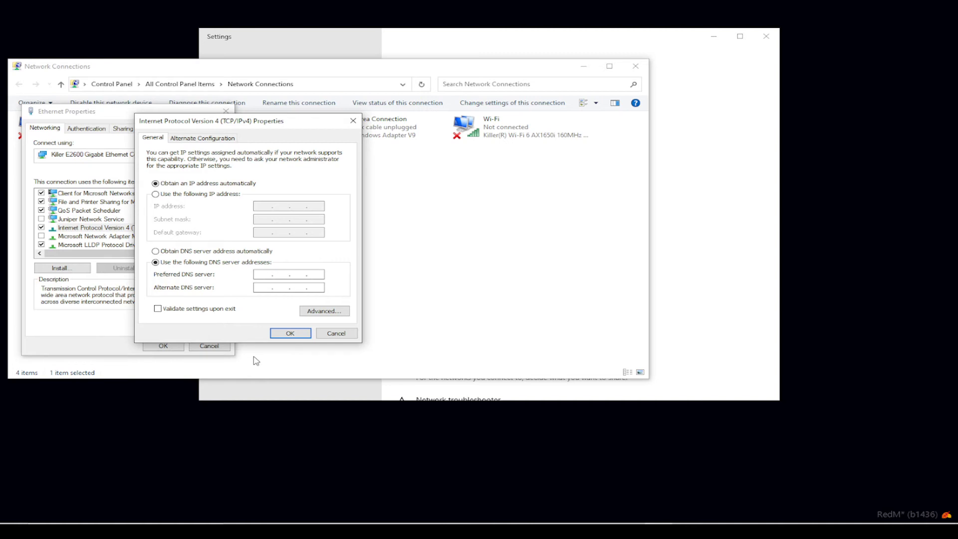
text(8)
text(.8.)
text(8.8)
text(8)
text(8)
text(.4.4)
click(334, 338)
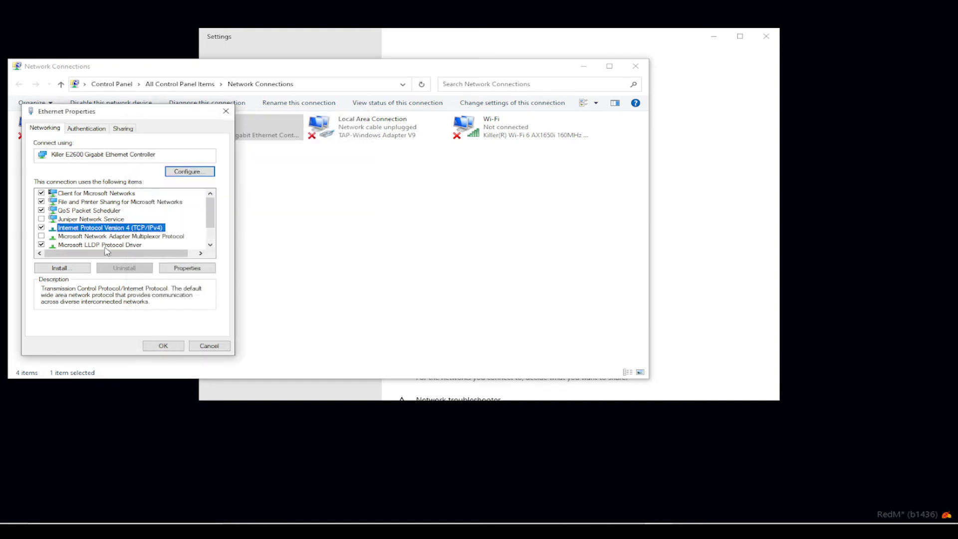
- Review the Ethernet adapter's IPv4 DNS settings once more and leave both properties dialogs without saving
double_click(87, 227)
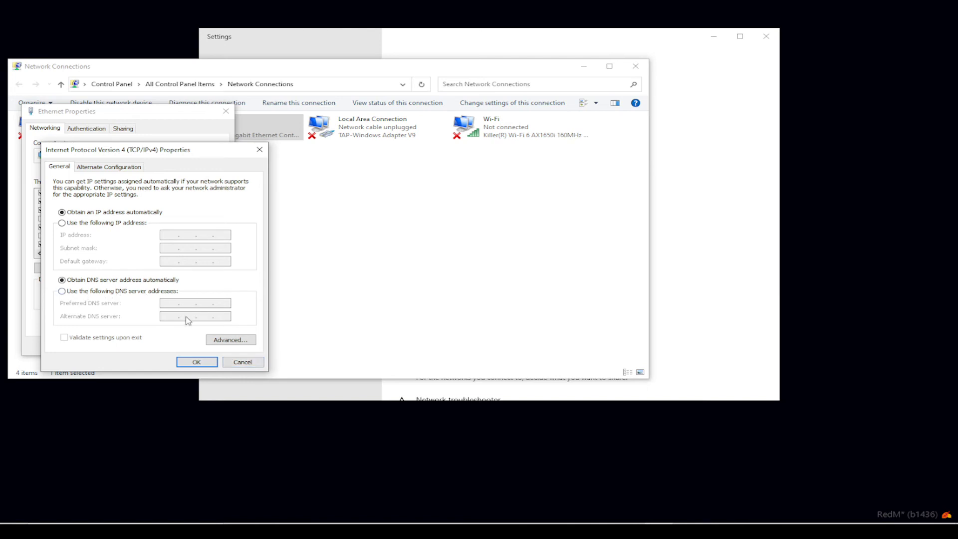
click(242, 363)
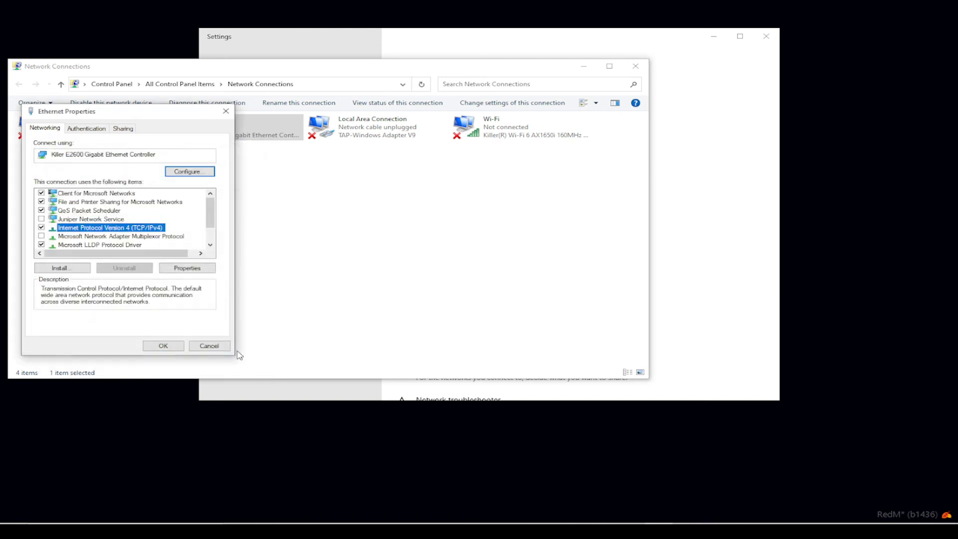
click(209, 346)
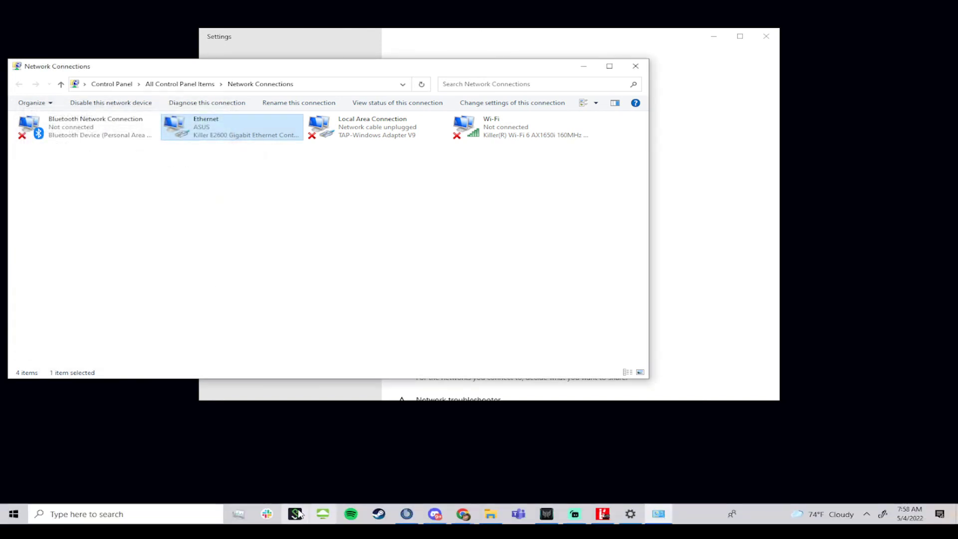
- Search Windows for "cmd" and open the Command Prompt
click(77, 509)
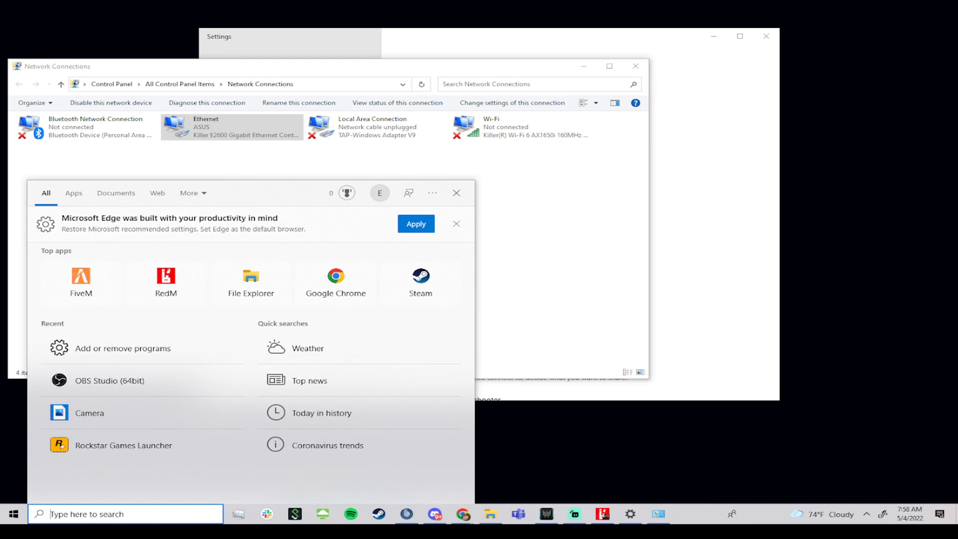
text(cmd)
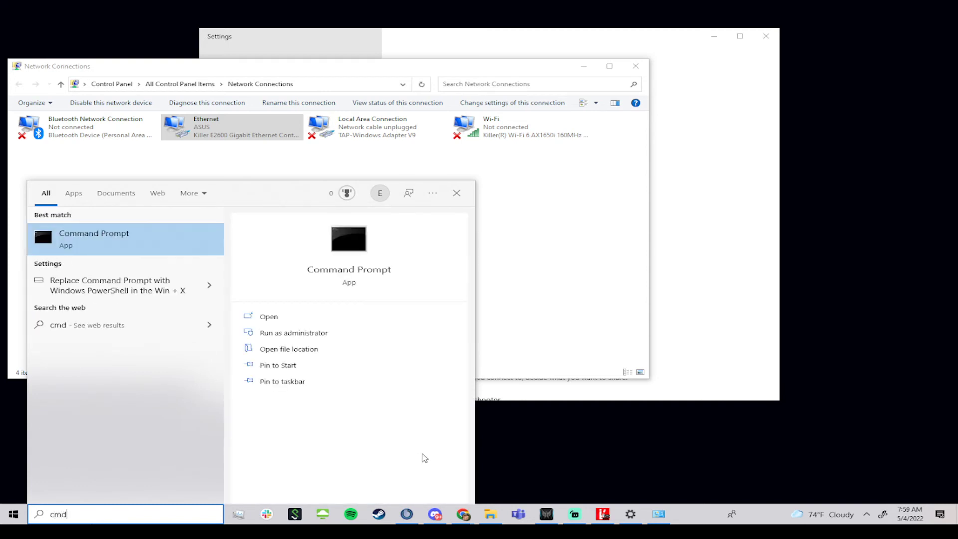
click(133, 241)
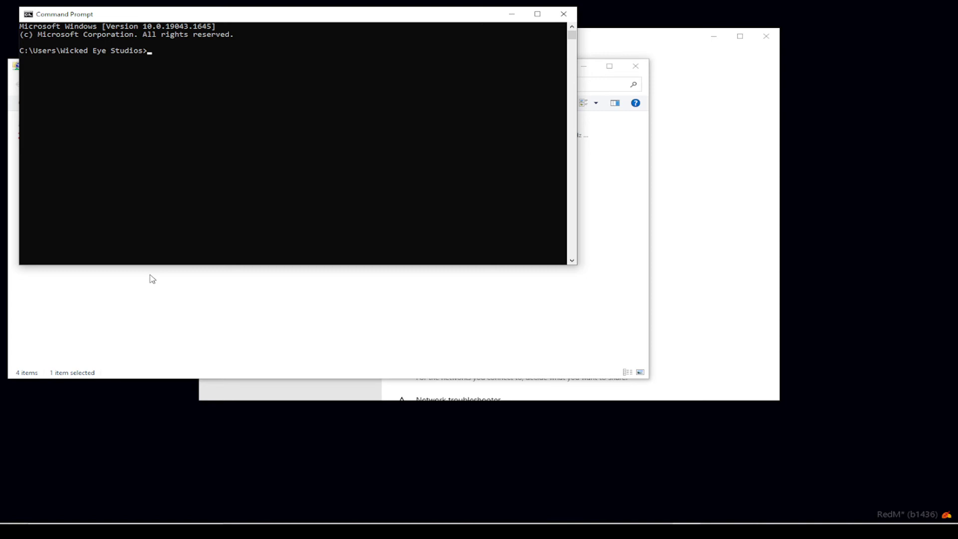
- Flush the DNS resolver cache by running ipconfig /flushdns
text(ipconfig /flushdns)
key(Return)
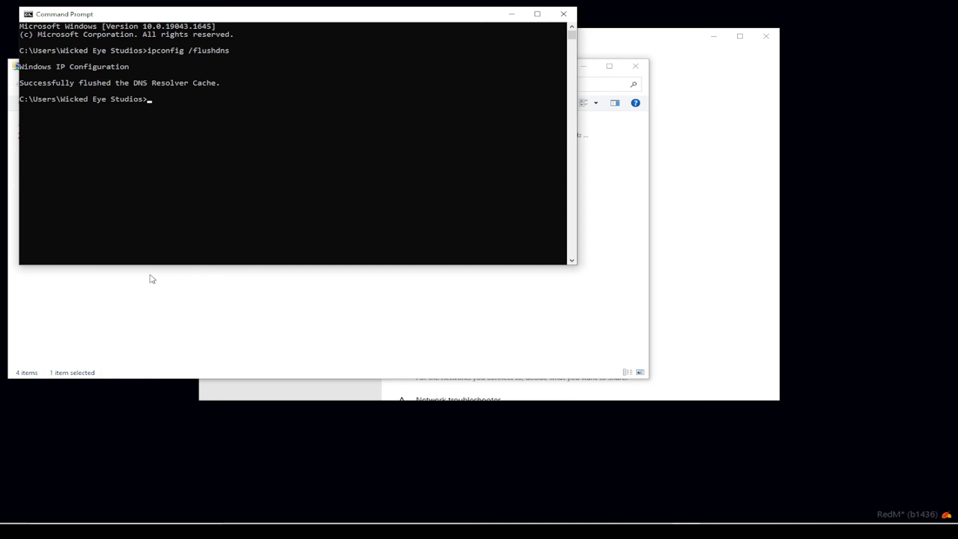
- Review the IPv4 DNS settings in the Ethernet adapter's properties and leave both dialogs without saving
click(336, 353)
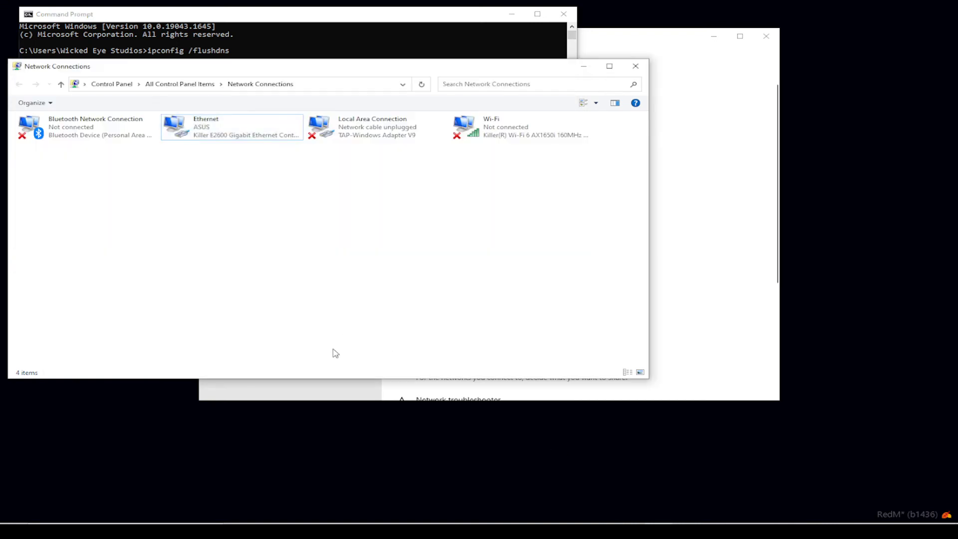
click(252, 395)
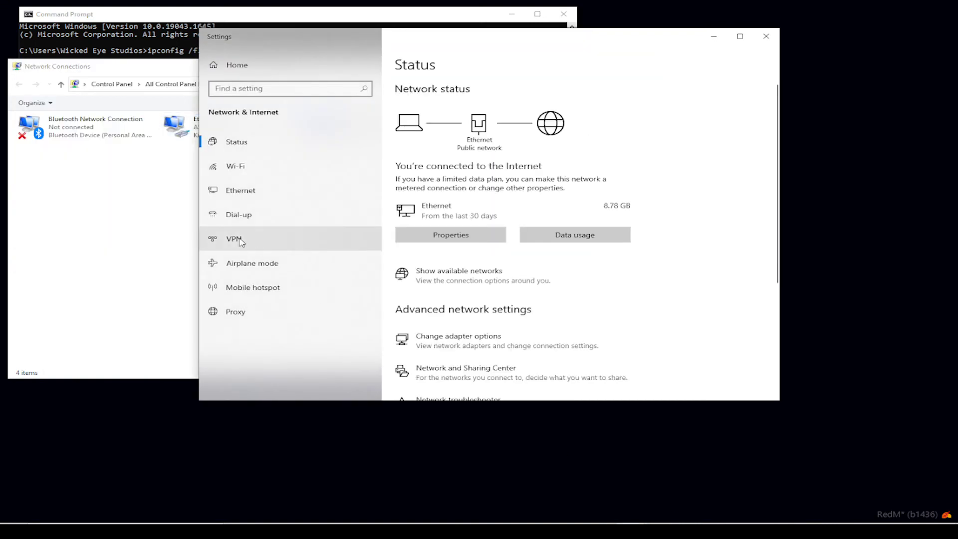
click(197, 133)
right_click(232, 117)
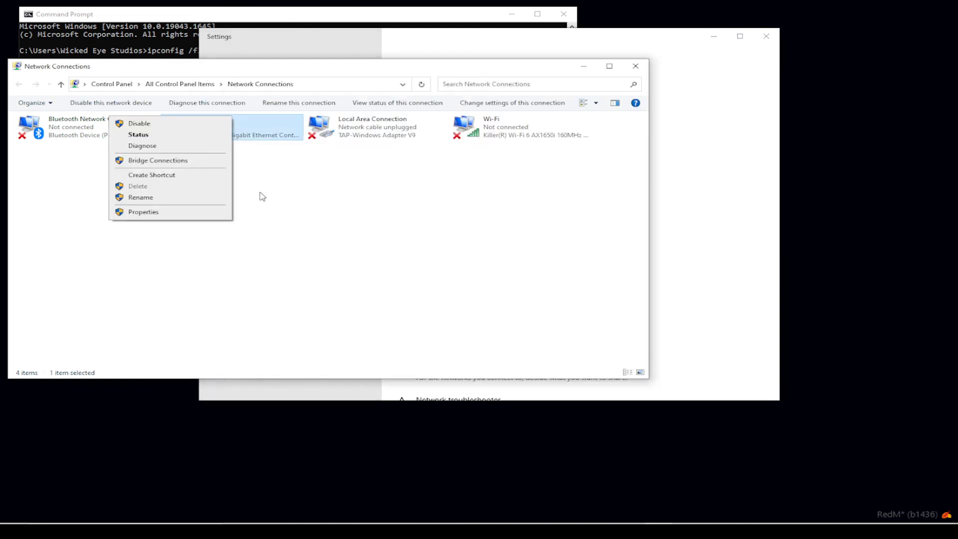
click(179, 212)
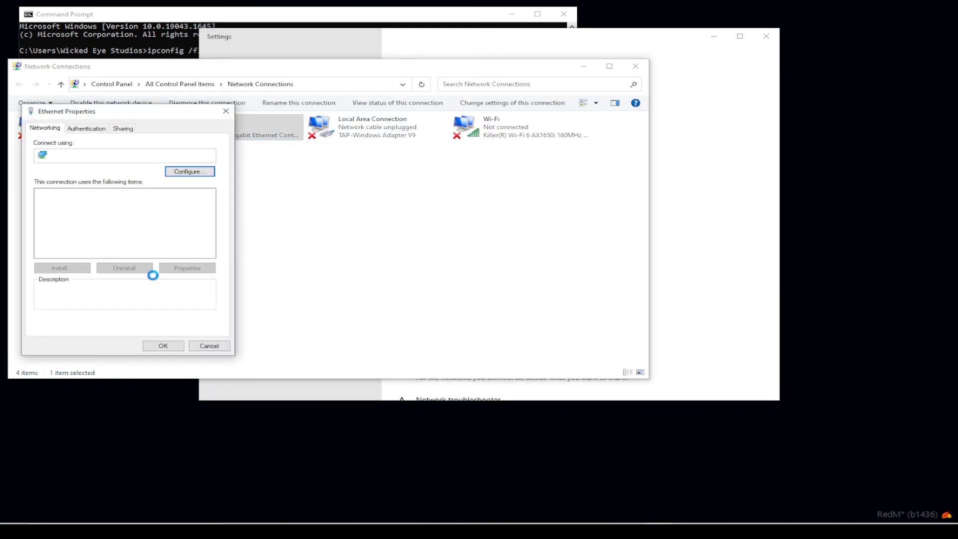
double_click(124, 228)
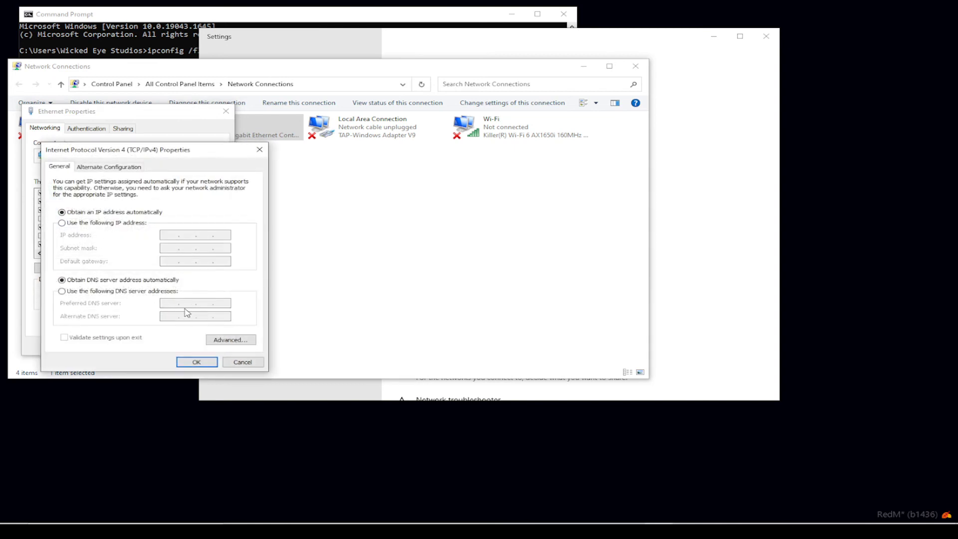
click(255, 360)
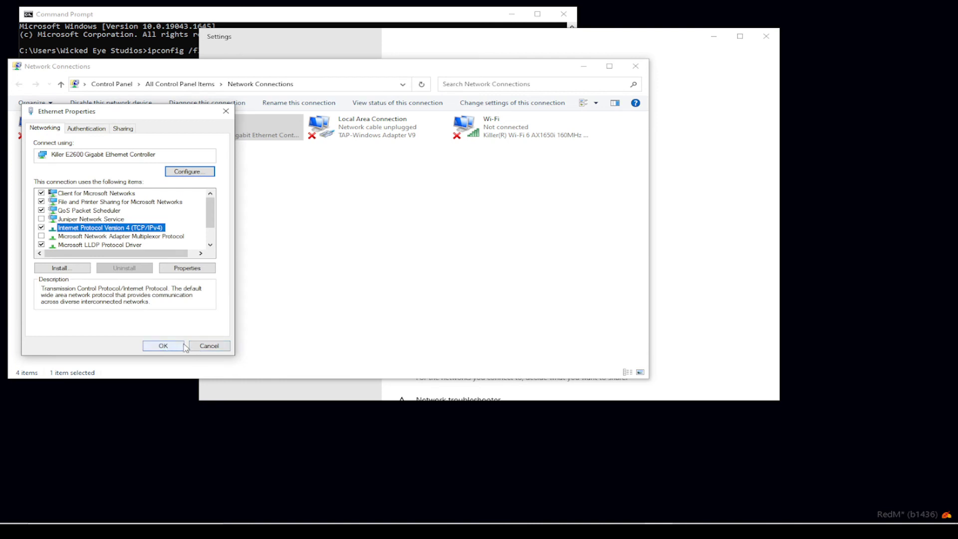
click(209, 346)
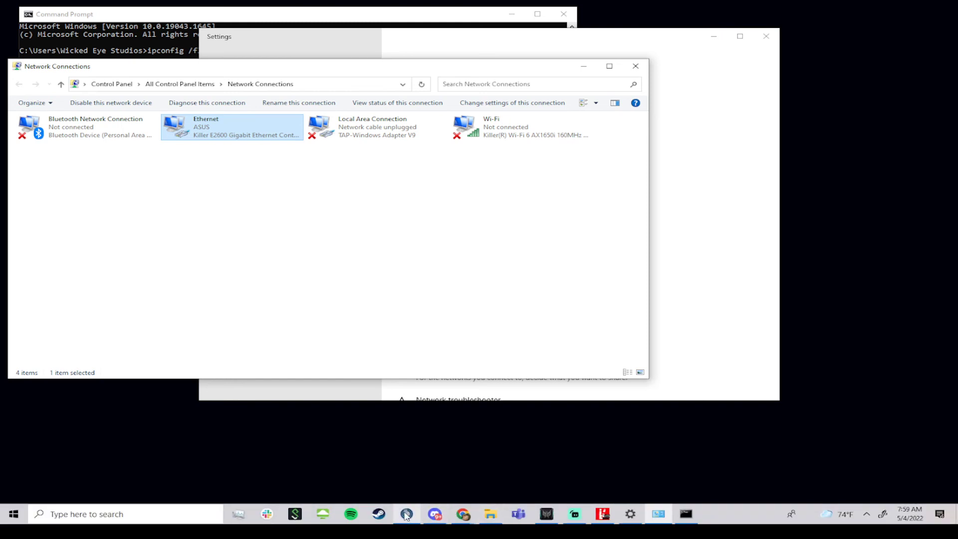
- Show the desktop, launch TeamSpeak 3 Client, and decline the server prompt
click(407, 514)
click(313, 98)
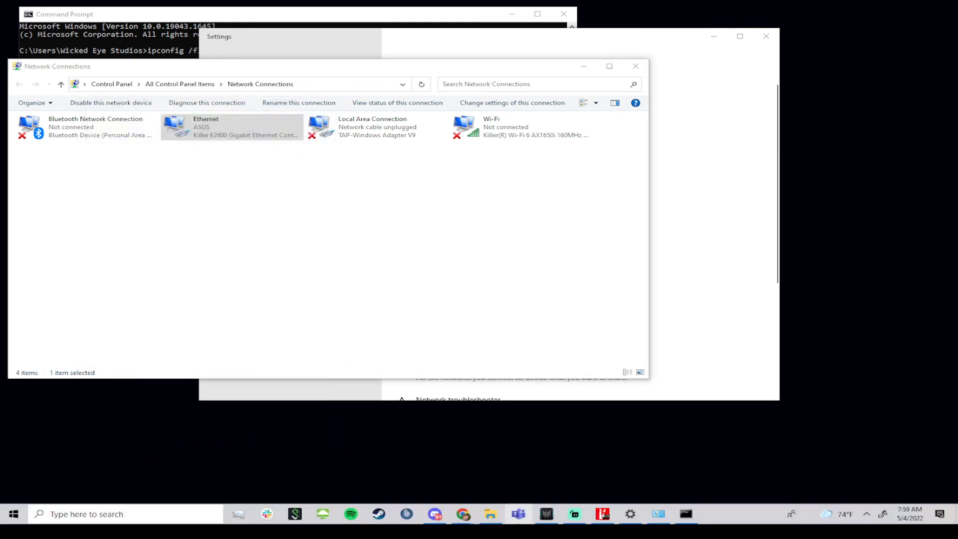
right_click(734, 519)
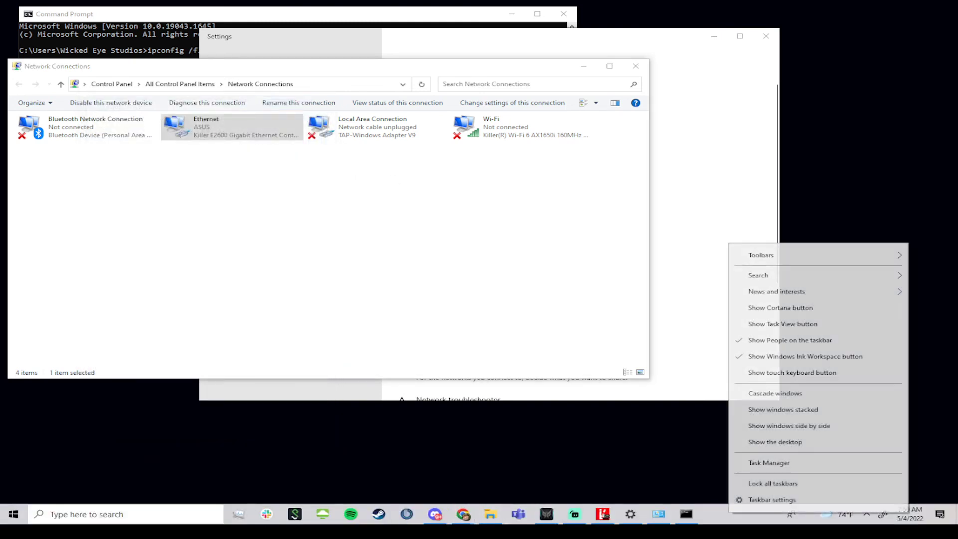
click(767, 441)
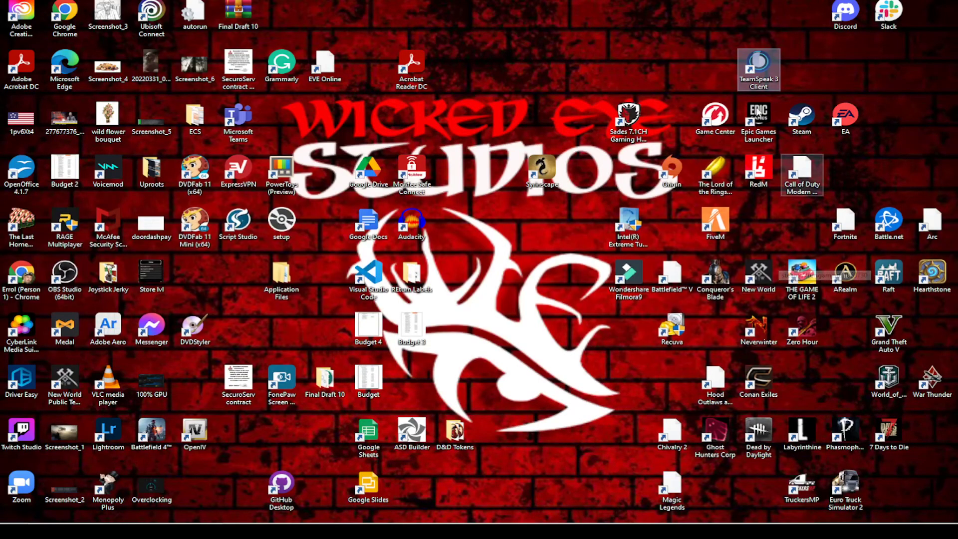
double_click(752, 59)
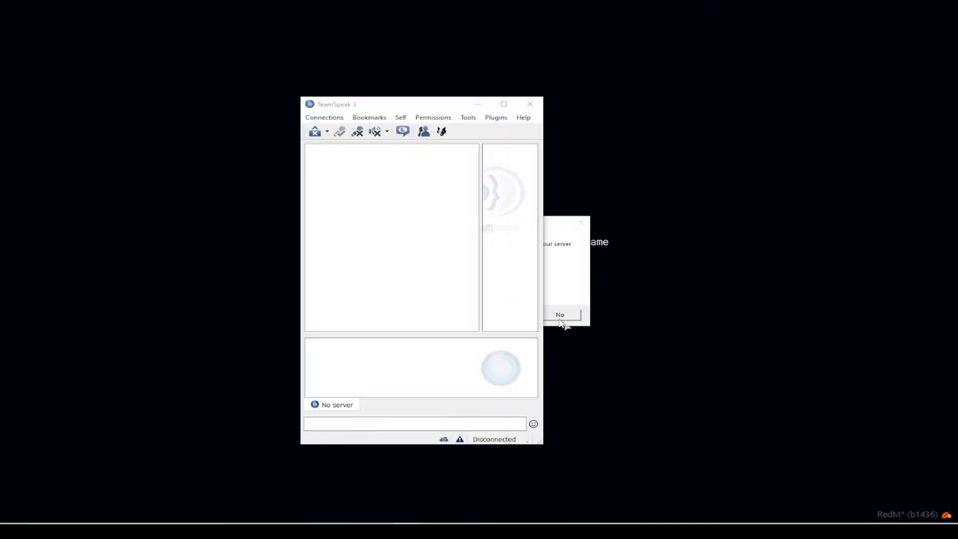
click(559, 318)
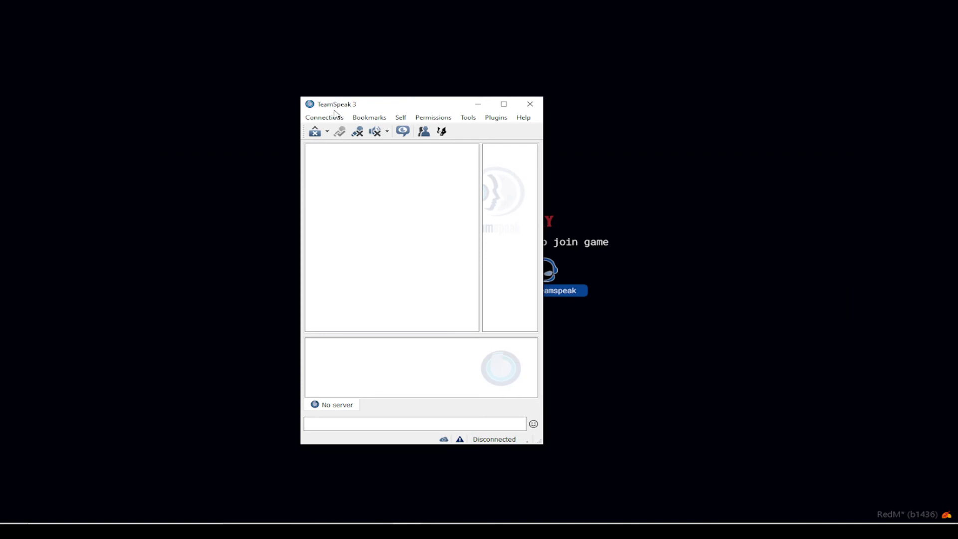
- Maximize TeamSpeak 3, connect to the server ts3.olwestroleplay.com, and switch back to RedM
double_click(327, 107)
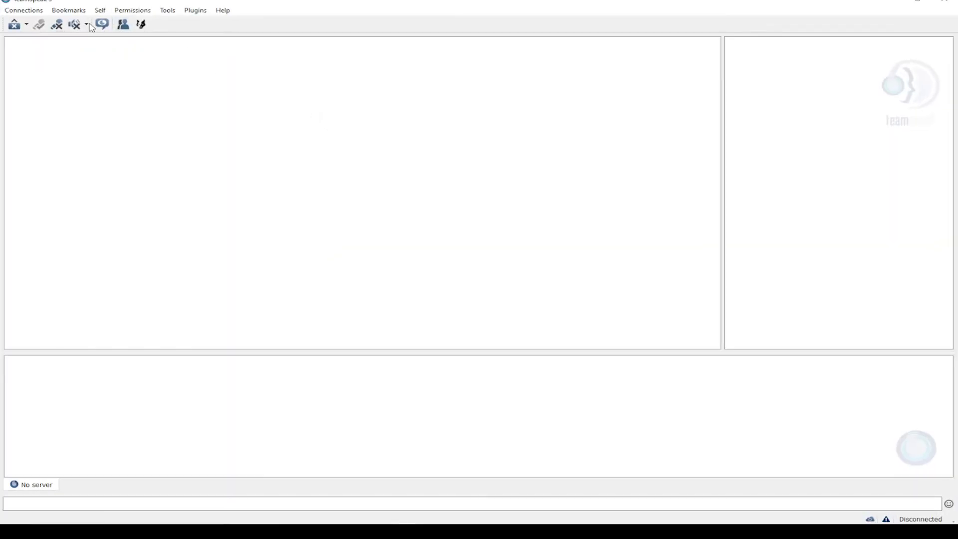
click(23, 10)
click(24, 23)
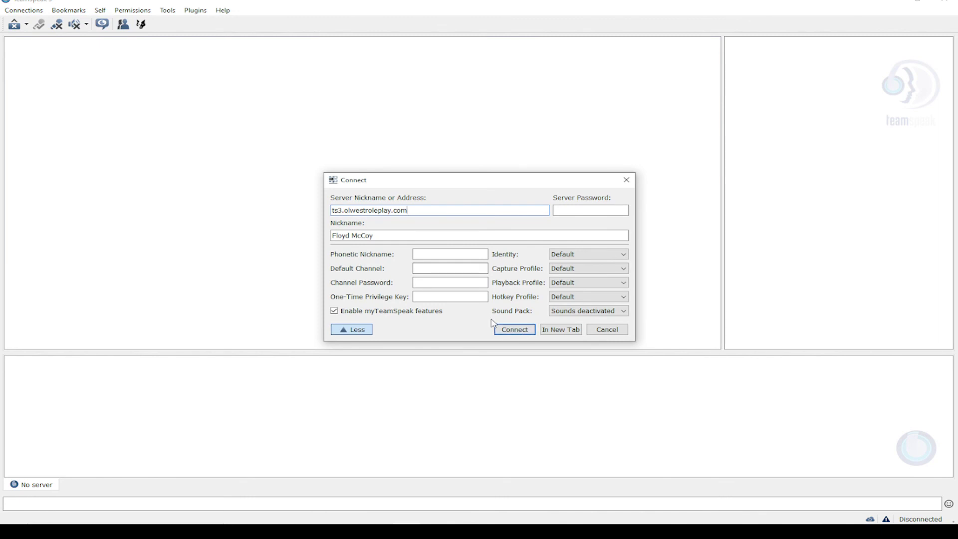
click(503, 330)
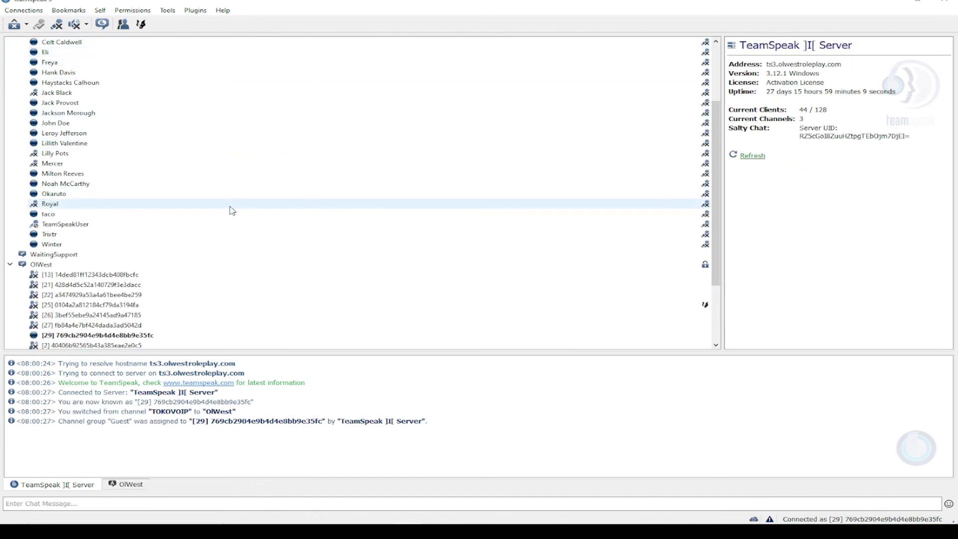
key(alt+Tab)
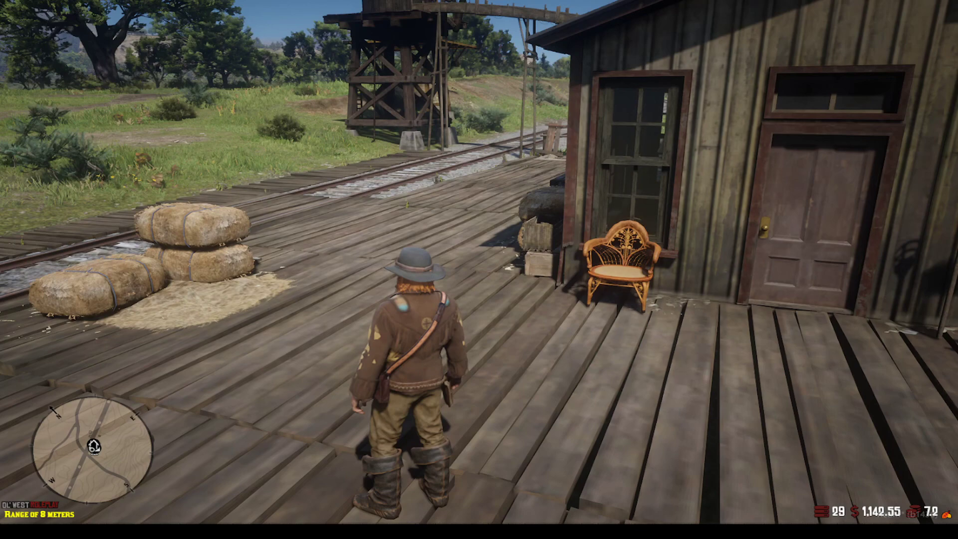
key(alt+Tab)
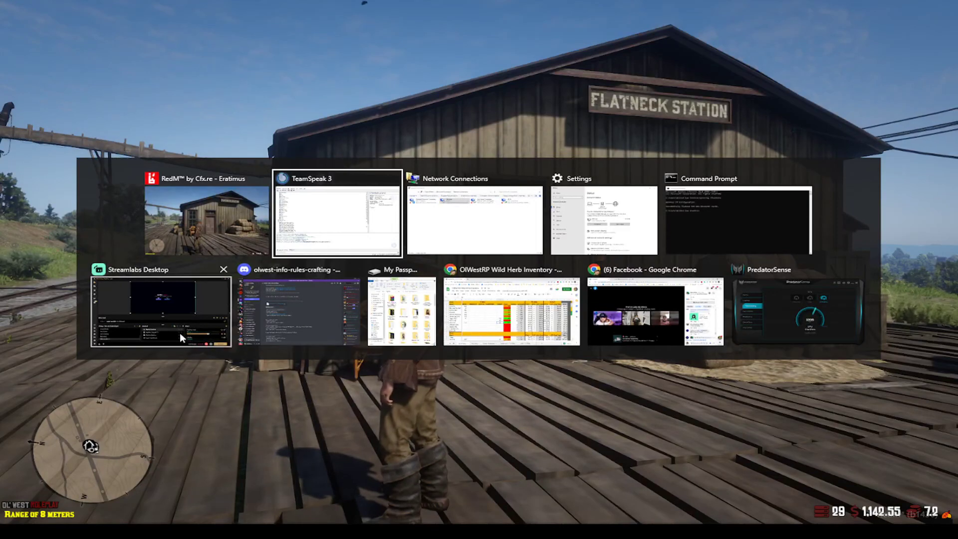
key(Escape)
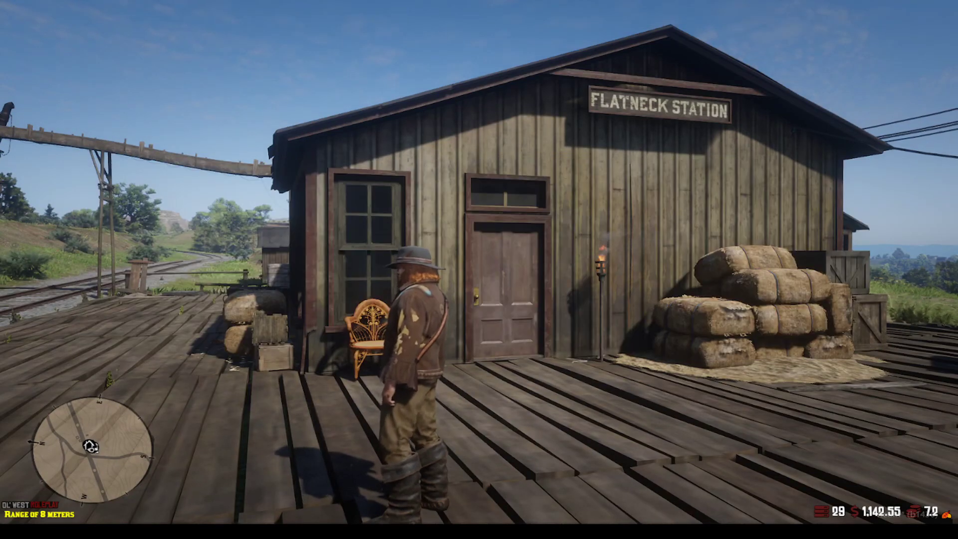